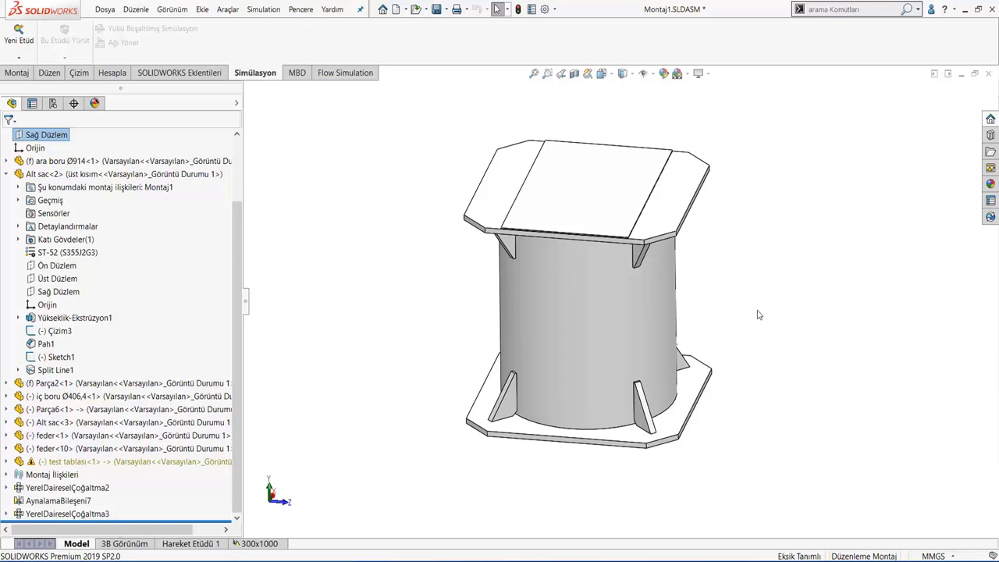
# Isolate the top plate to view it on its own
pyautogui.click(677, 212)
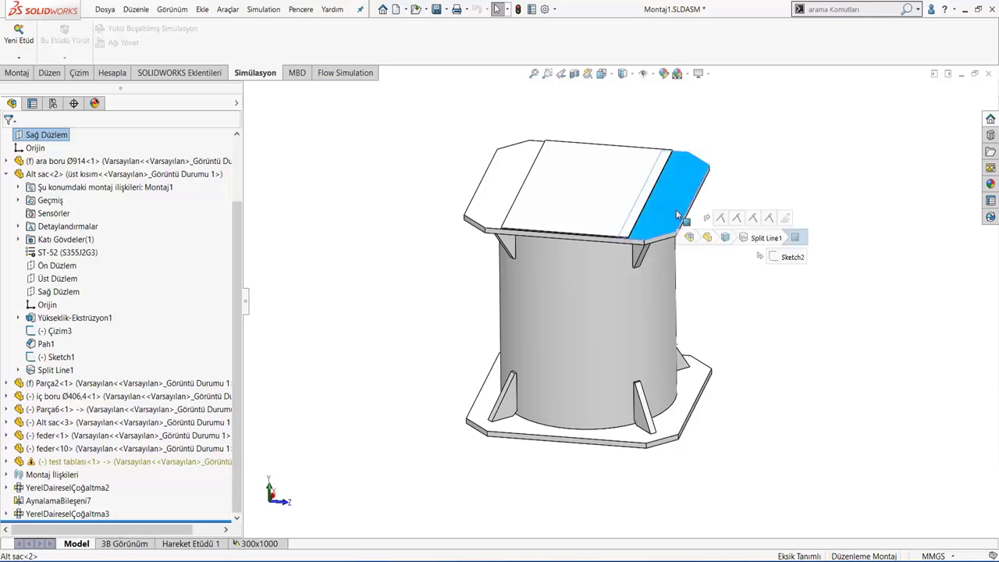
pyautogui.rightClick(677, 212)
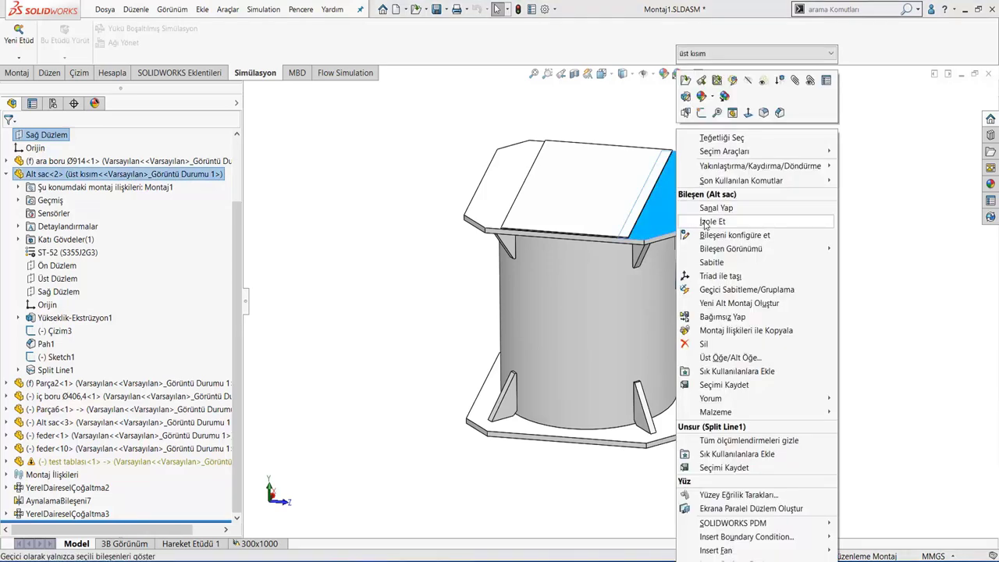
pyautogui.click(707, 223)
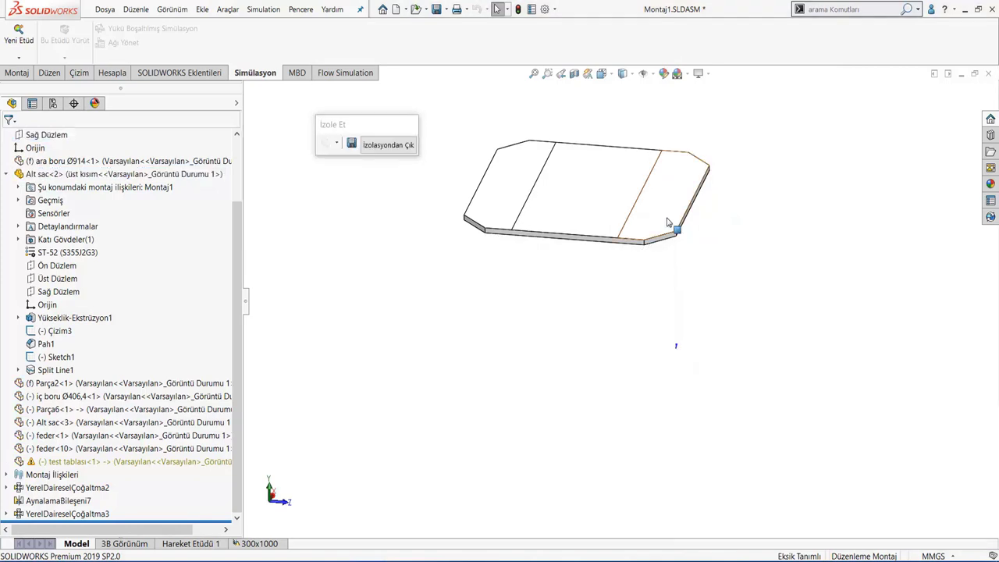
# Exit isolation and suppress the test tablası component
pyautogui.click(388, 144)
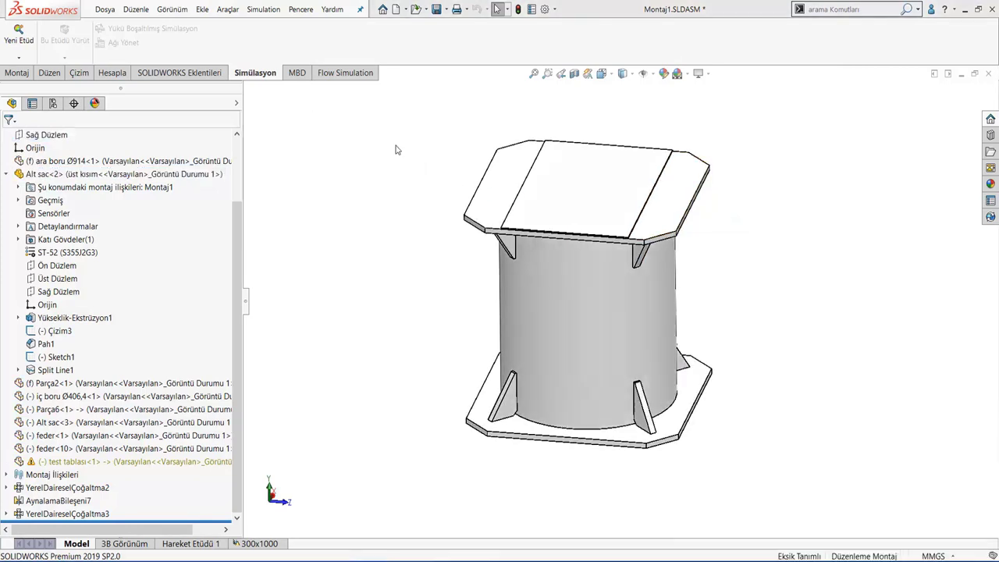
pyautogui.click(537, 202)
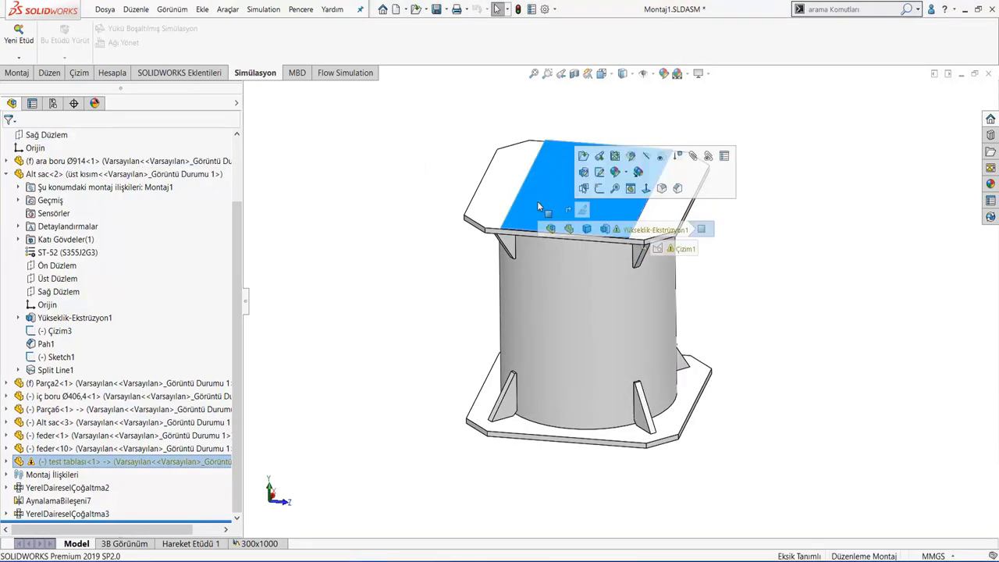
pyautogui.click(678, 155)
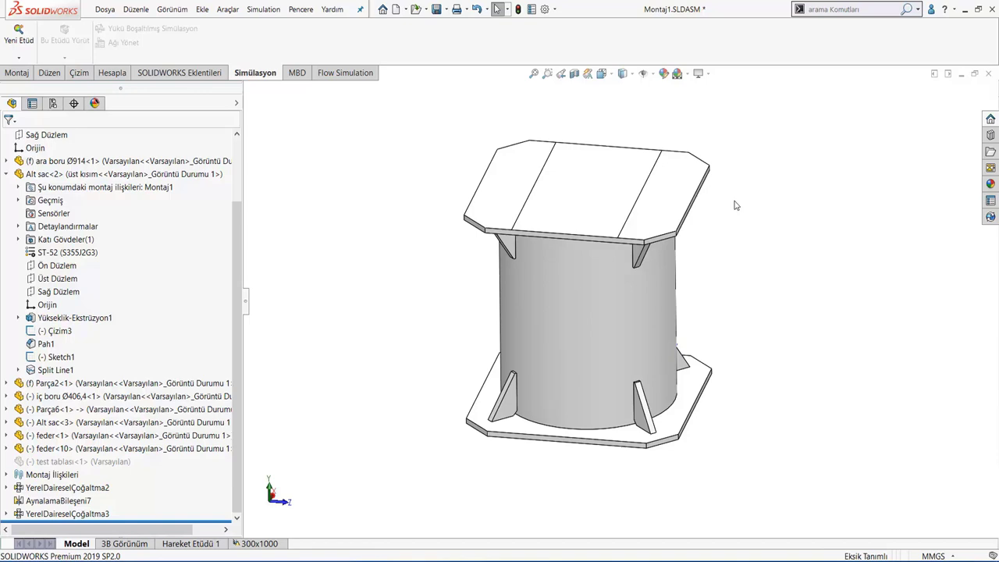
# Save the assembly and all modified documents
pyautogui.click(436, 11)
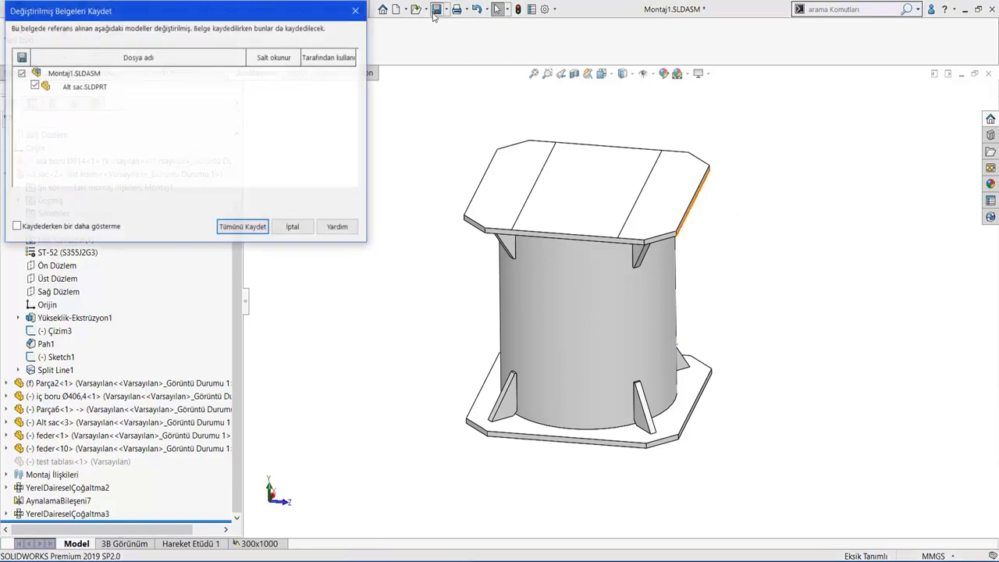
pyautogui.click(261, 227)
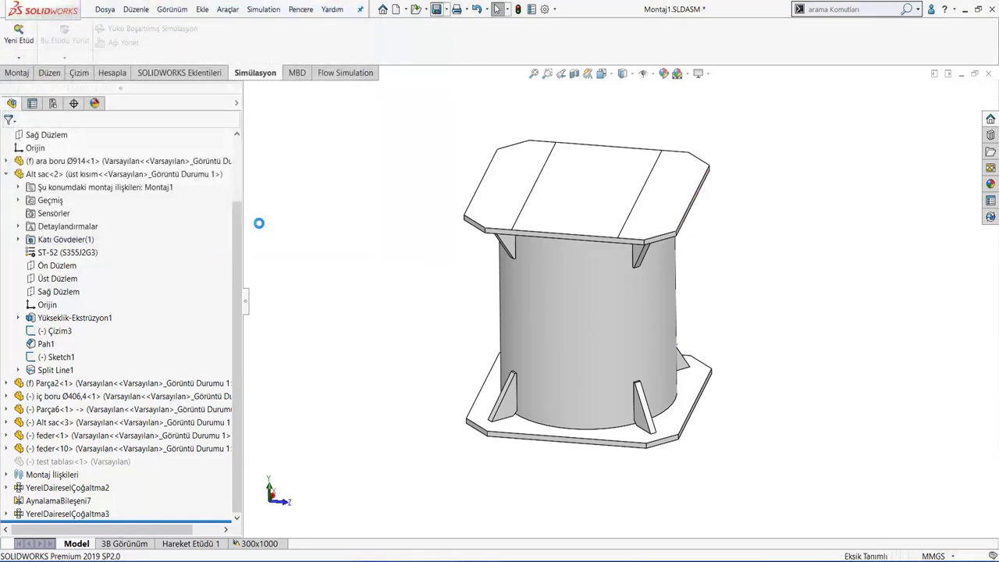
pyautogui.rightClick(258, 221)
pyautogui.click(287, 132)
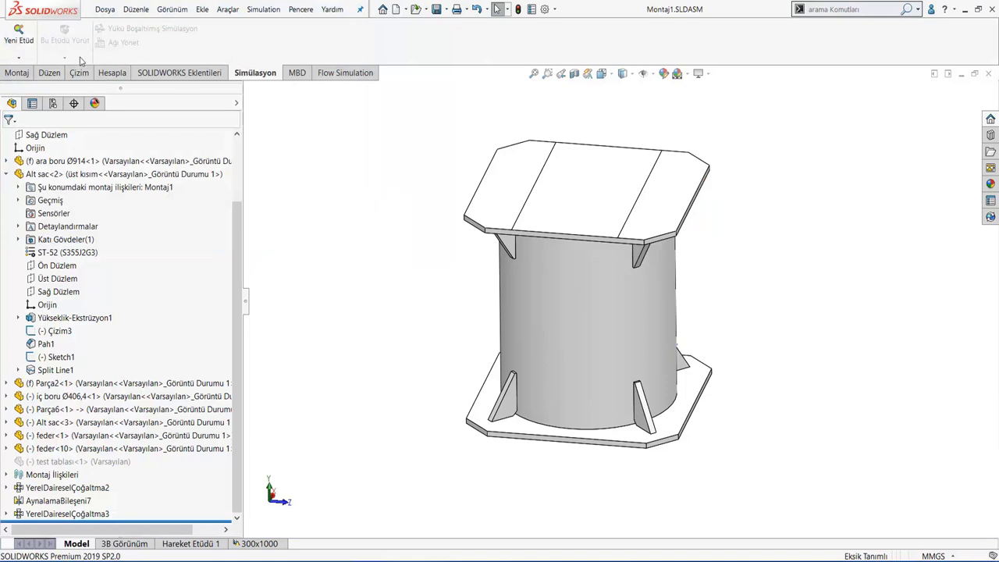
# Create a new static simulation study named Static 2
pyautogui.click(17, 29)
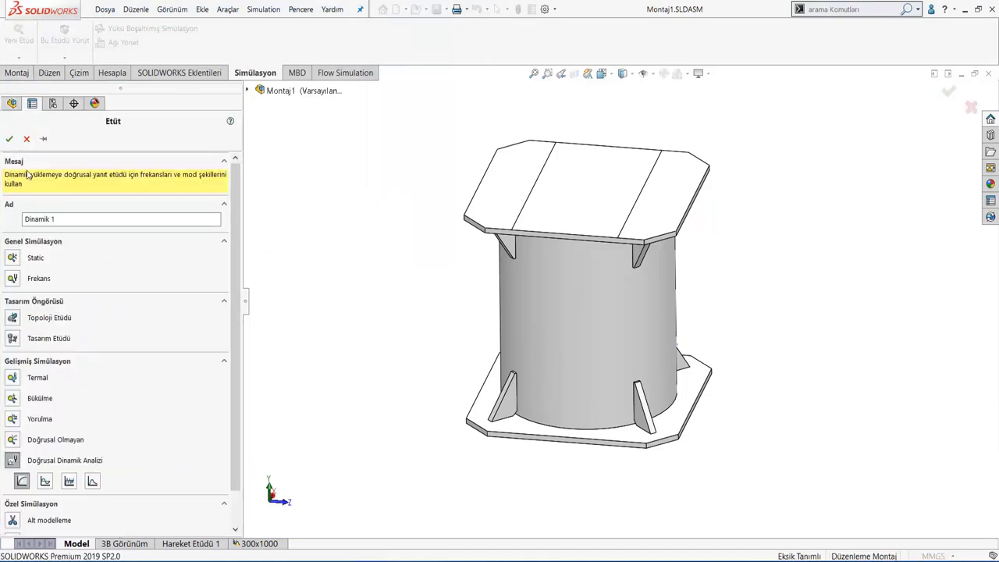
pyautogui.click(12, 257)
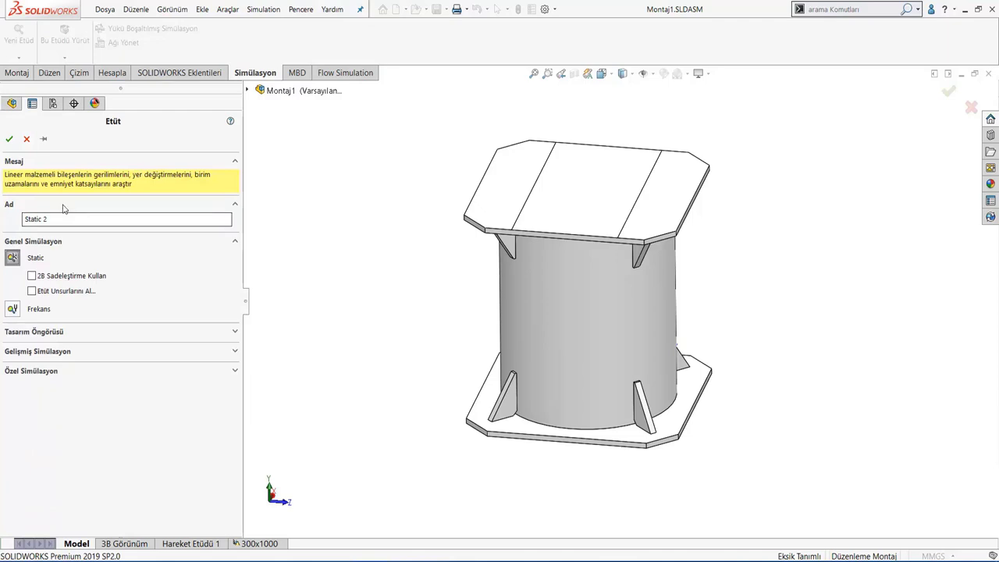
pyautogui.click(10, 139)
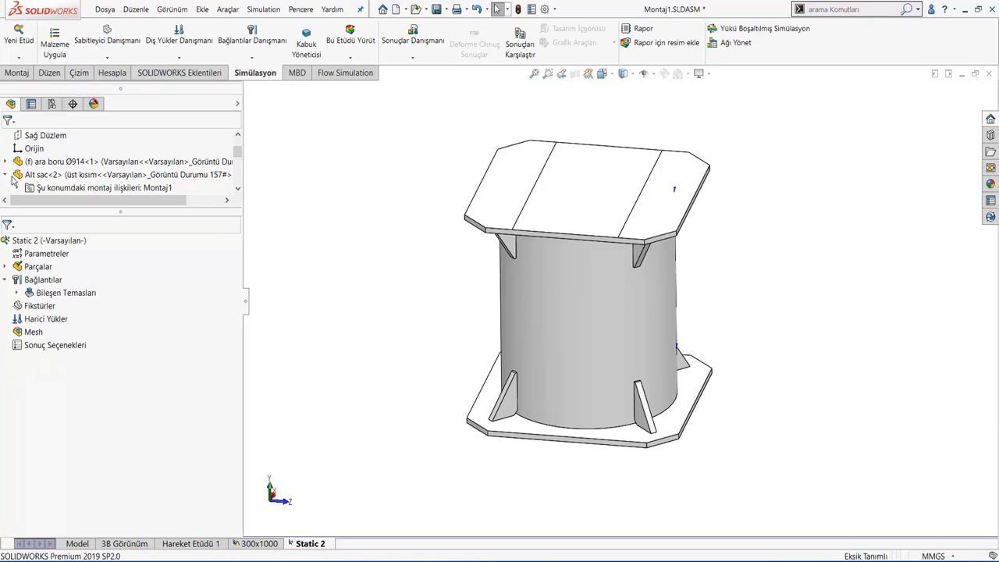
# Delete all Parametreler from Static 2, then review the parts listed under Parçalar
pyautogui.click(75, 250)
pyautogui.rightClick(75, 251)
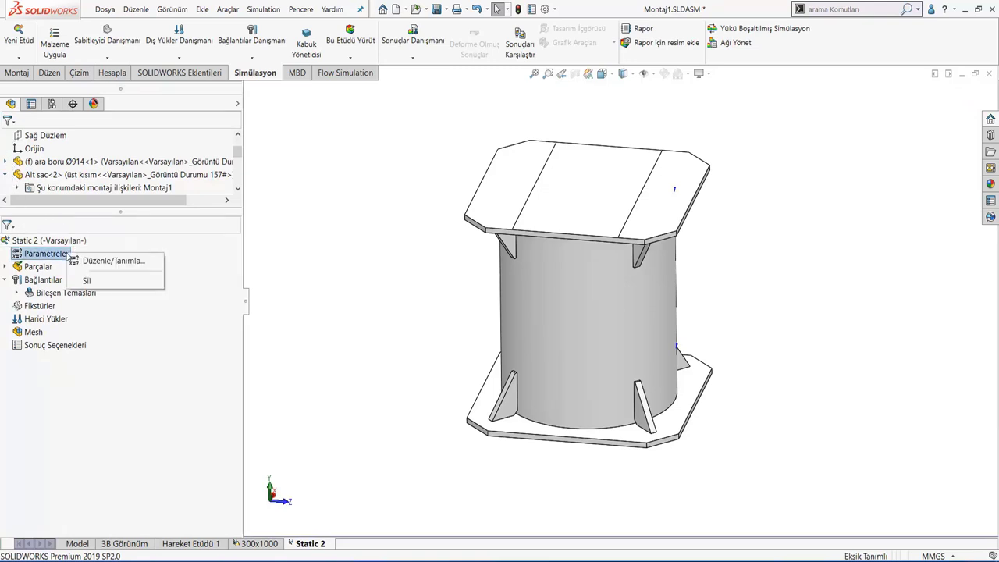
pyautogui.click(92, 283)
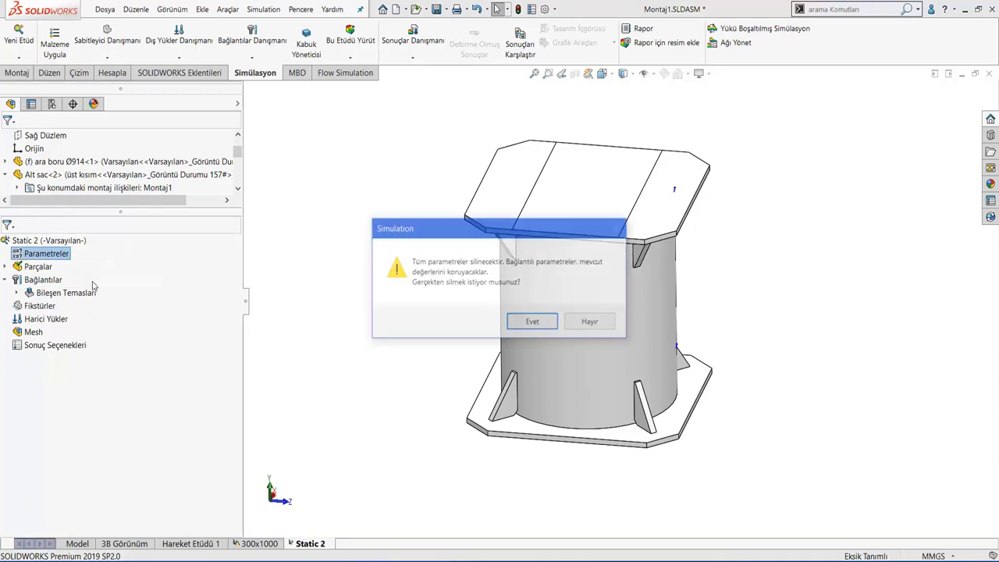
pyautogui.click(513, 323)
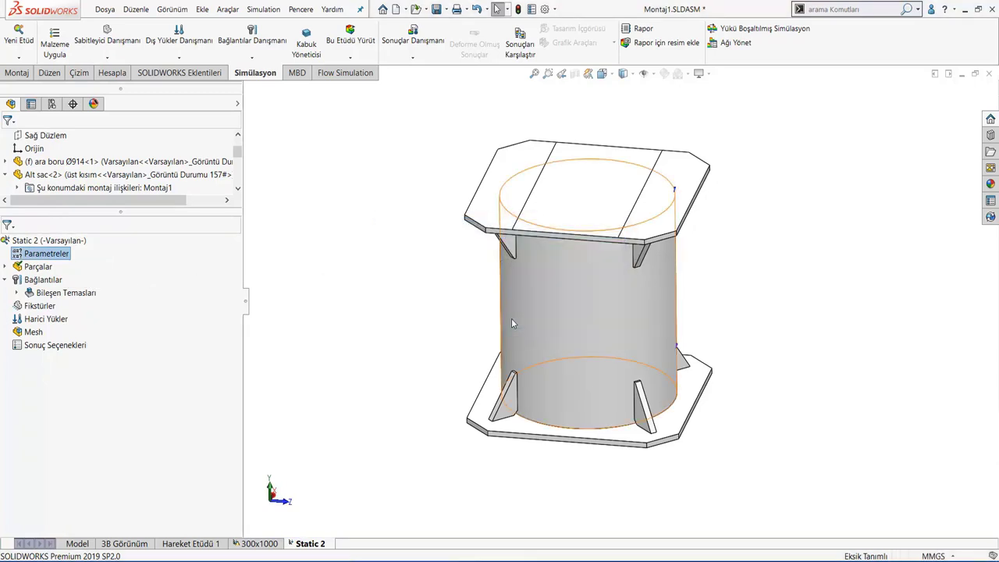
pyautogui.click(4, 268)
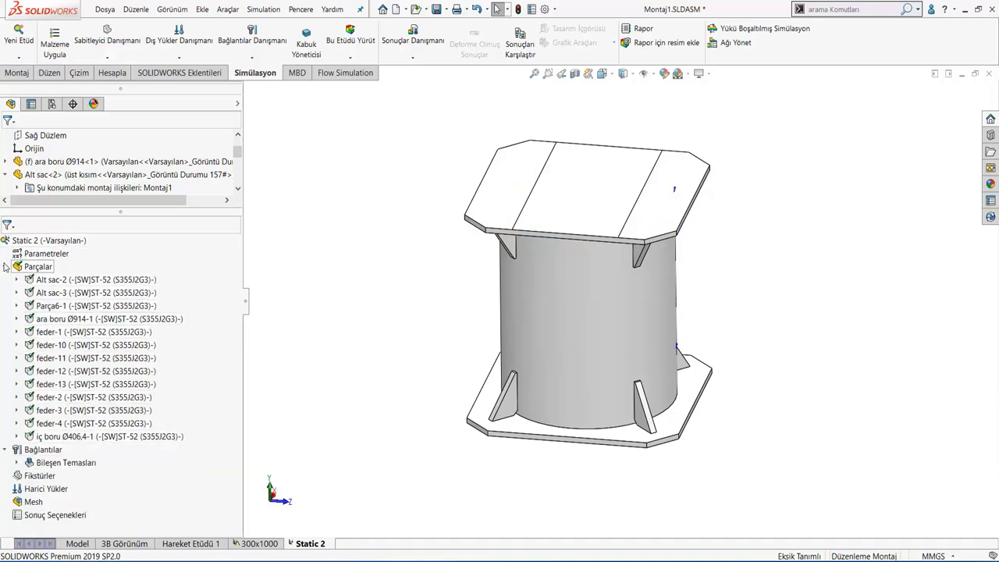
pyautogui.click(5, 268)
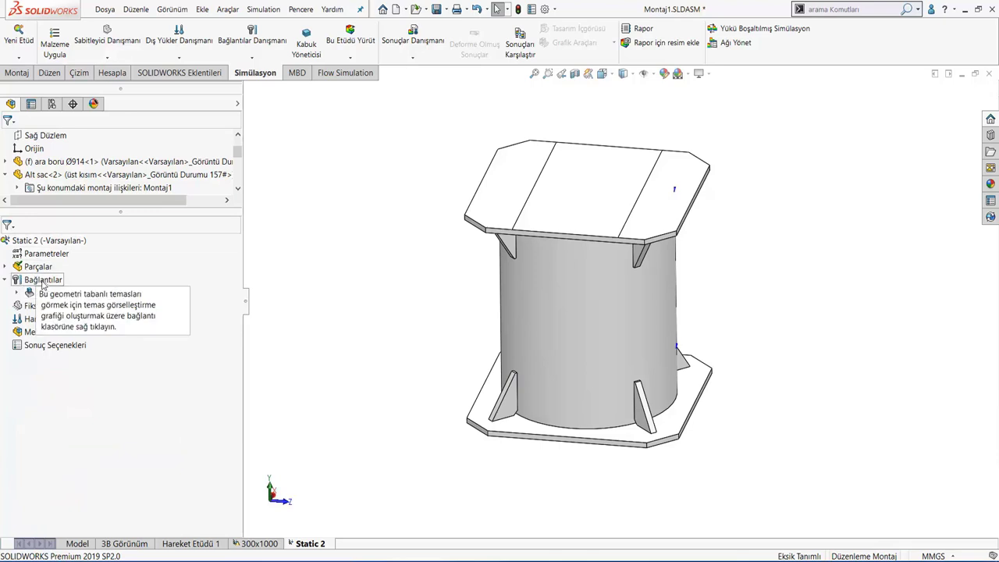
# Start automatic contact set creation and find all contact sets across Montaj1
pyautogui.rightClick(48, 295)
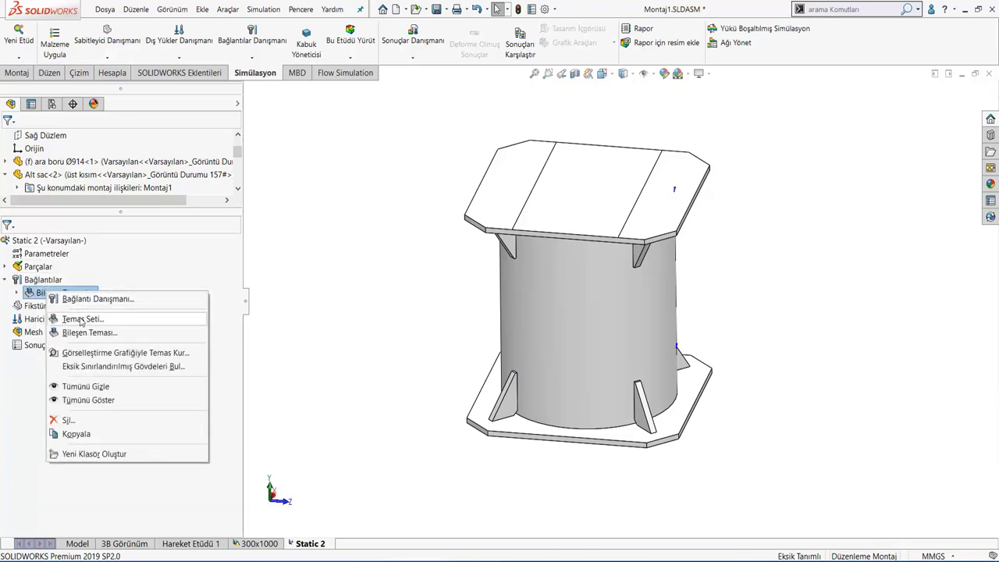
pyautogui.click(81, 319)
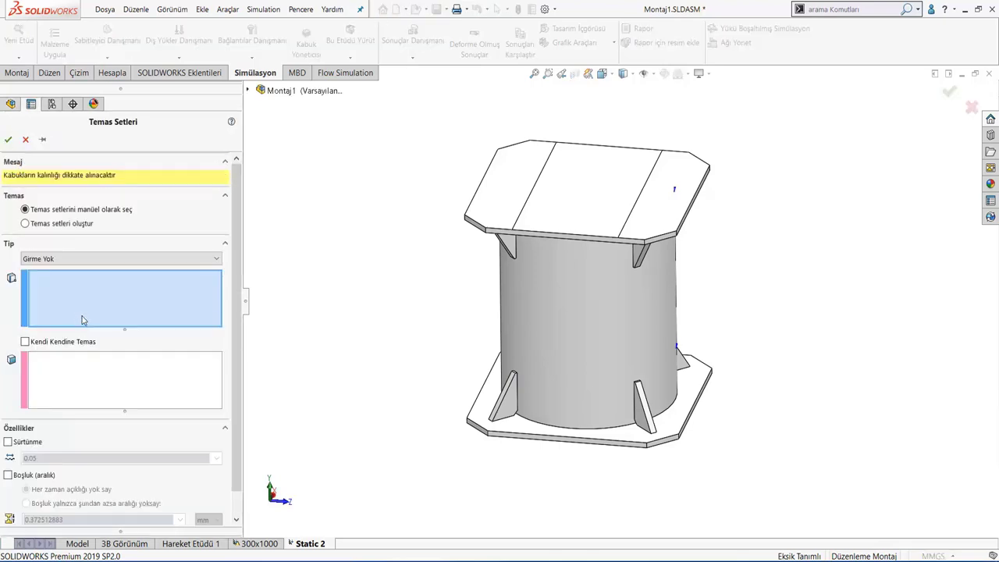
pyautogui.click(38, 224)
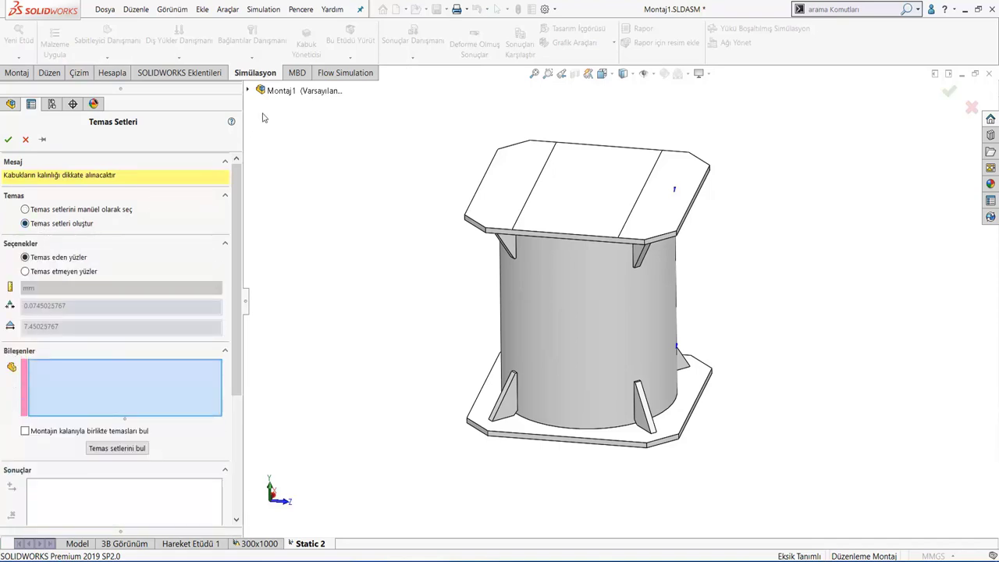
pyautogui.click(274, 91)
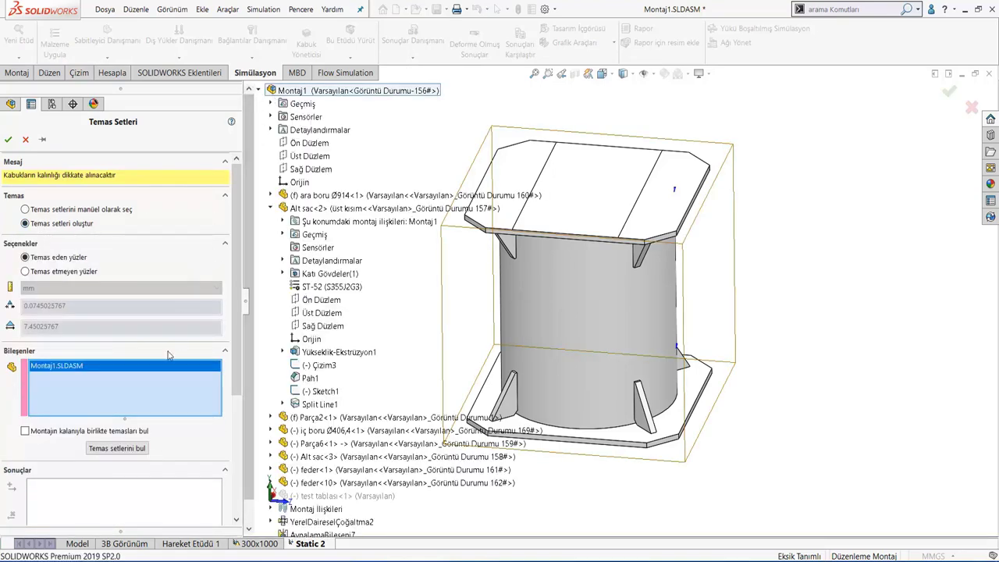
pyautogui.click(134, 454)
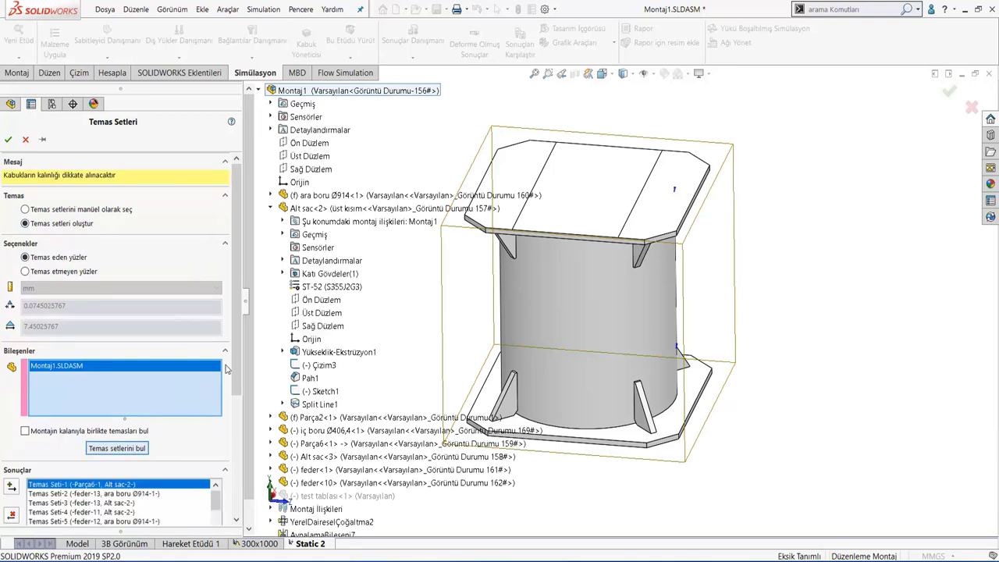
pyautogui.scroll(-4, 223, 422)
pyautogui.scroll(-1, 222, 422)
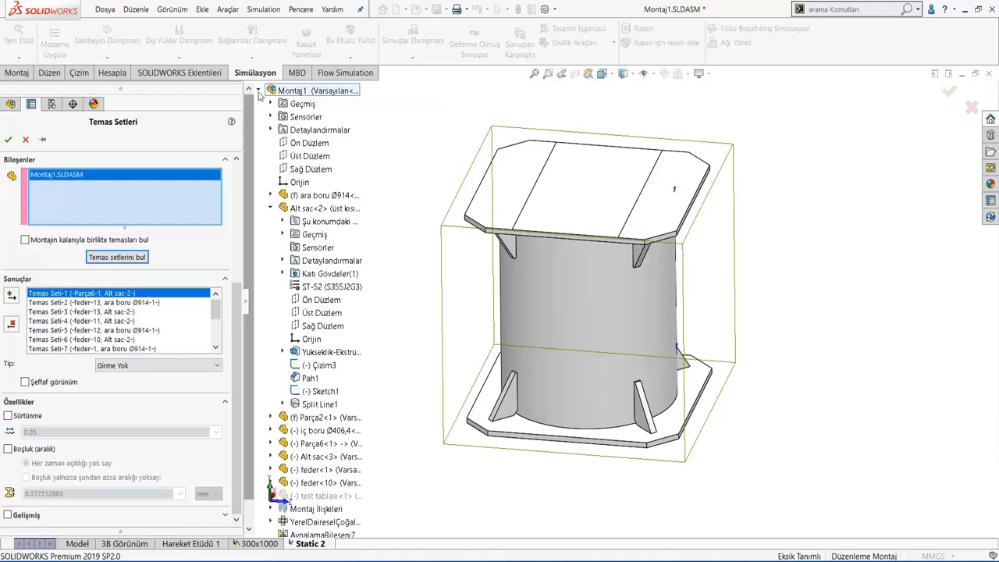
pyautogui.click(258, 92)
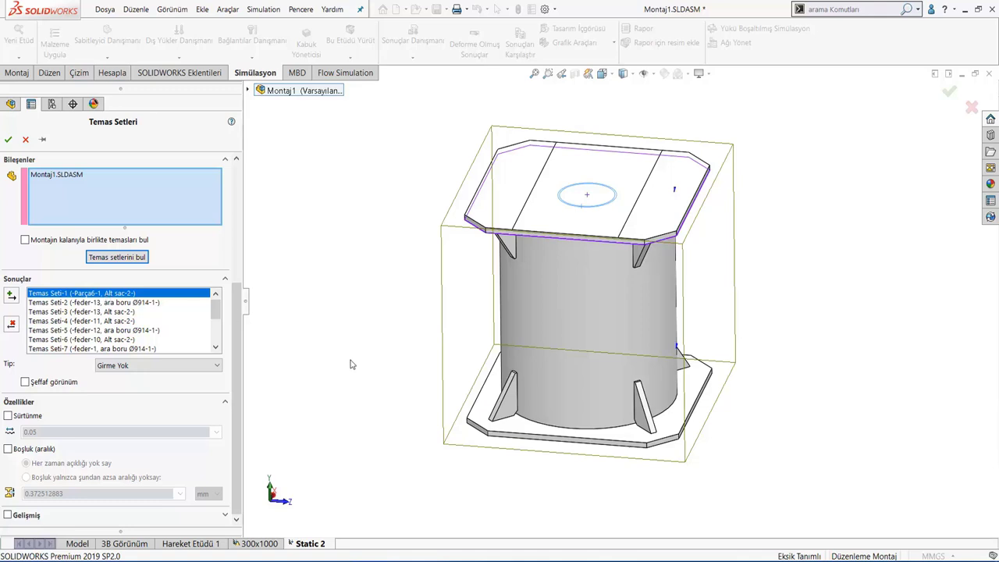
# Set the contact type to Birleşmiş (bonded) and create Temas Seti-1
pyautogui.moveTo(350, 365); pyautogui.dragTo(335, 258, button='middle')
pyautogui.click(644, 73)
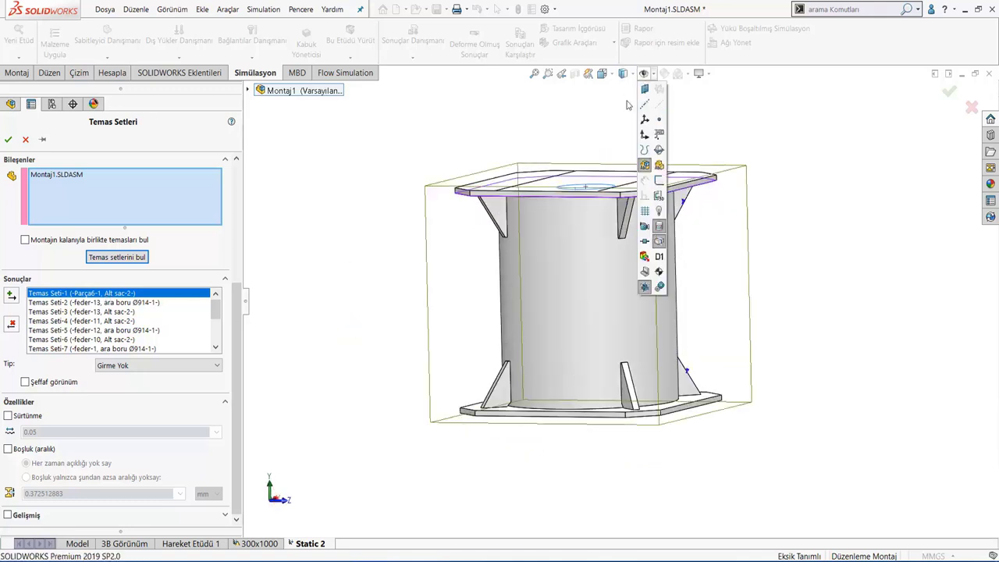
pyautogui.click(634, 74)
pyautogui.click(624, 119)
pyautogui.click(634, 74)
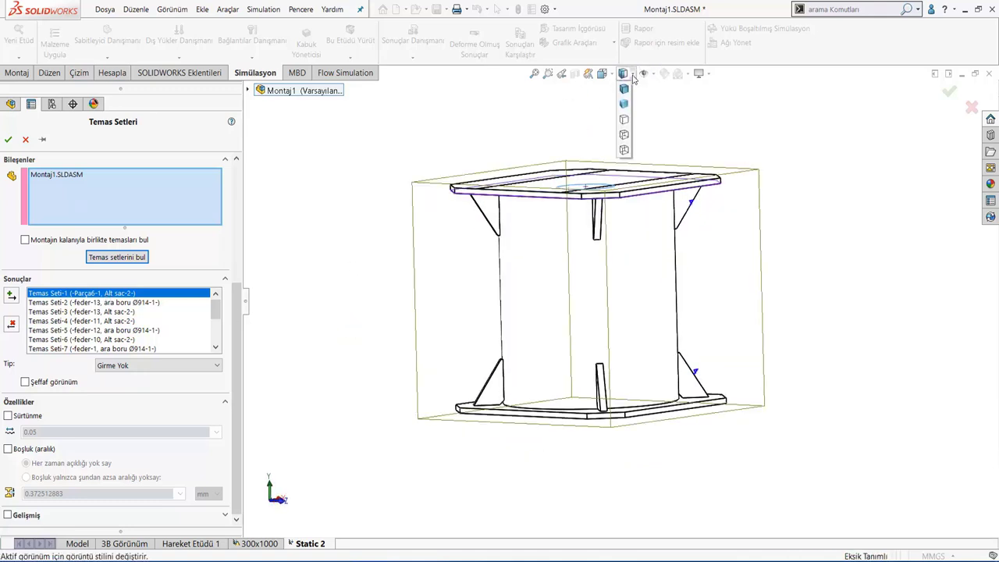
pyautogui.click(624, 89)
pyautogui.click(158, 365)
pyautogui.click(117, 386)
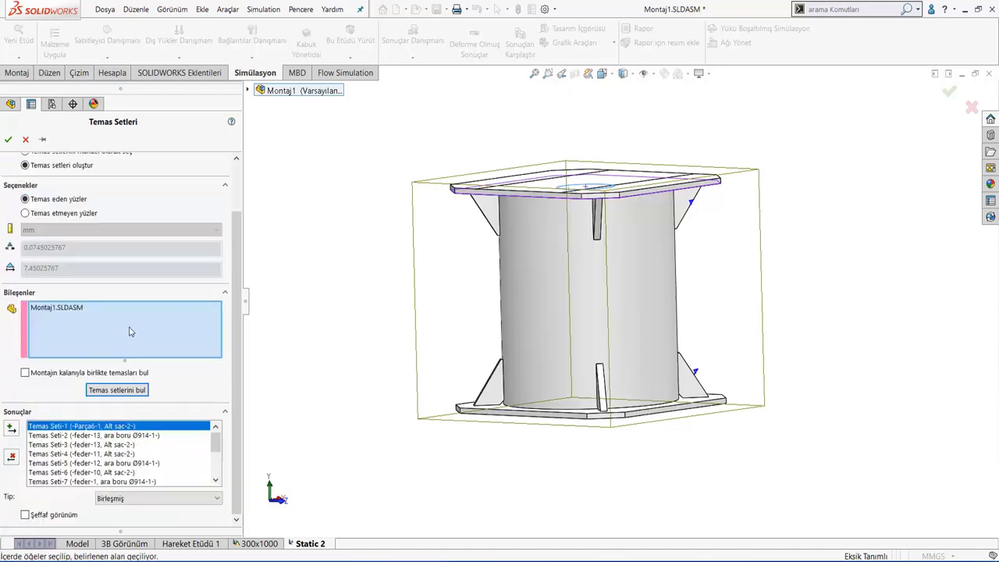
pyautogui.click(11, 427)
# Create Temas Seti-2 and all remaining bonded contact sets, then confirm
pyautogui.moveTo(377, 320); pyautogui.dragTo(466, 288, button='middle')
pyautogui.press('f')
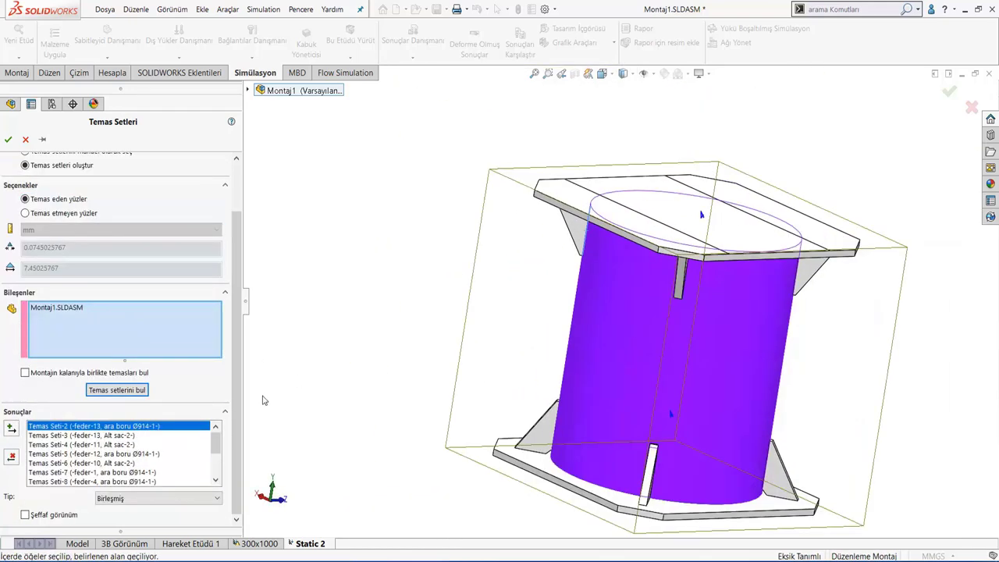
pyautogui.click(11, 427)
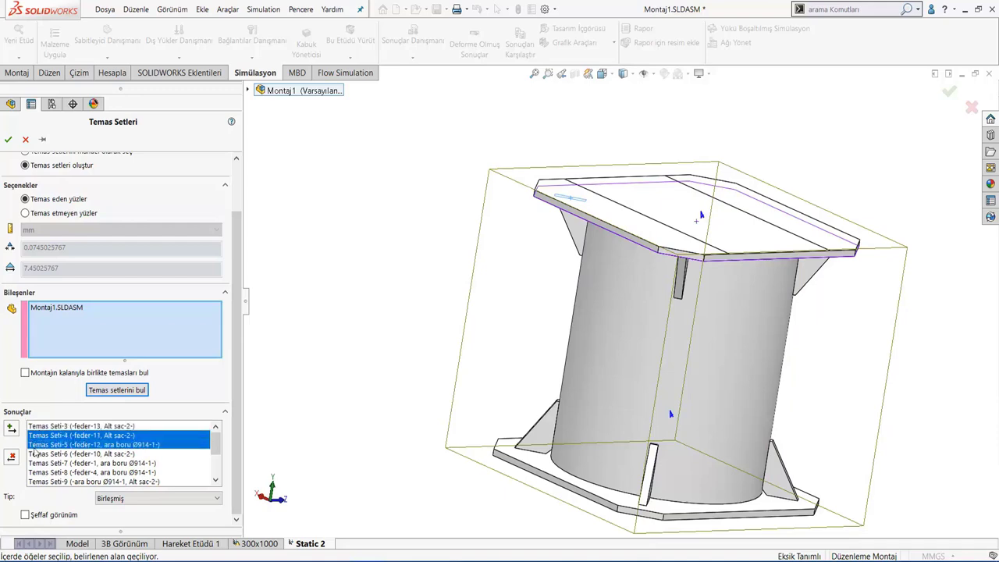
pyautogui.moveTo(62, 428); pyautogui.dragTo(45, 499)
pyautogui.click(11, 427)
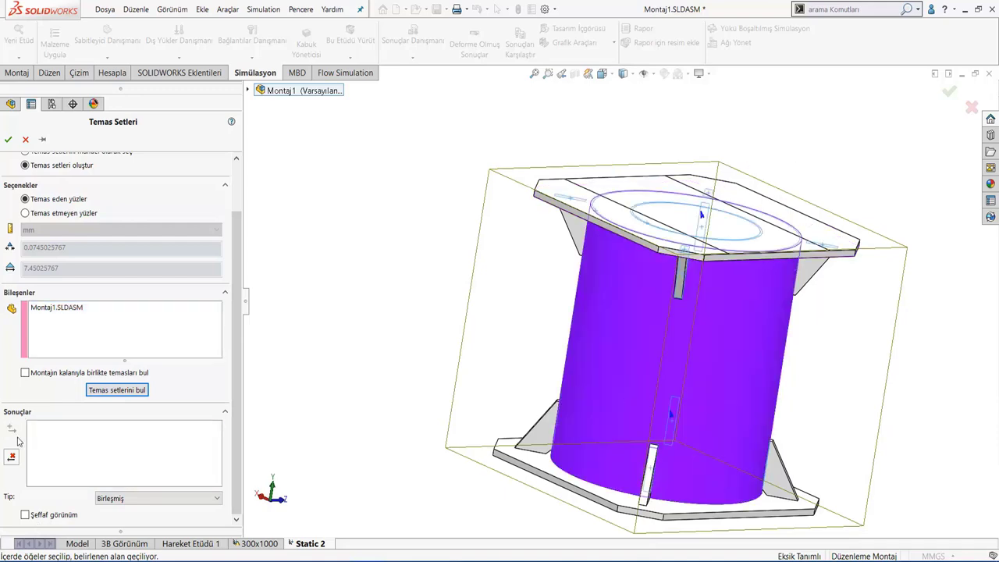
pyautogui.click(8, 140)
# Apply a fixed-geometry restraint to the underside face of the bottom plate Alt sac-3
pyautogui.rightClick(35, 476)
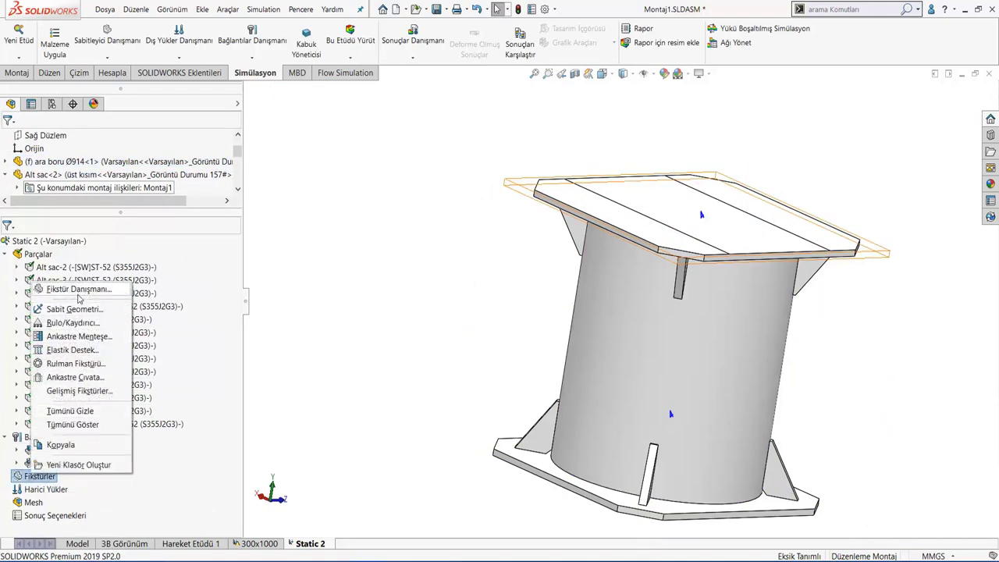
pyautogui.click(78, 308)
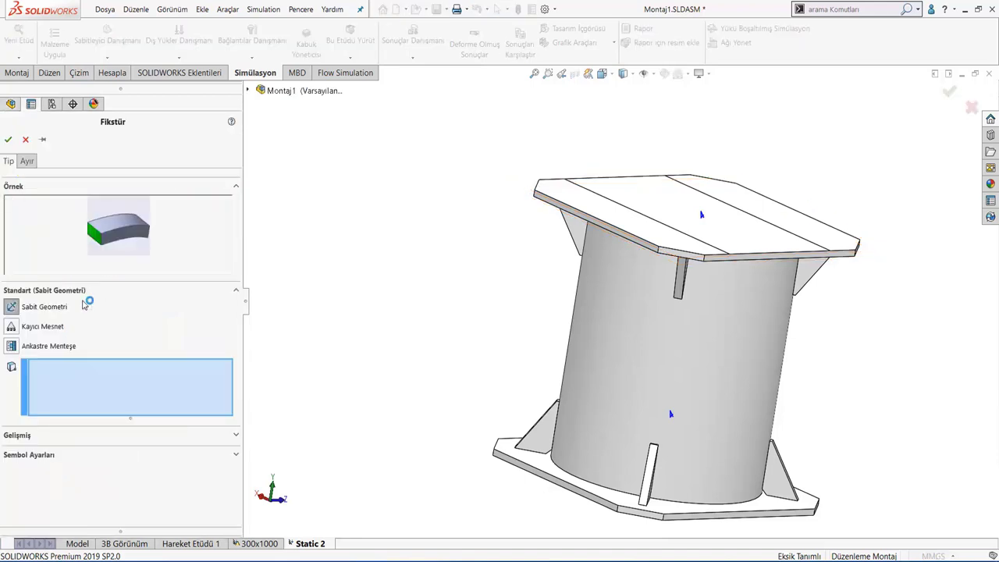
pyautogui.moveTo(575, 446); pyautogui.dragTo(586, 383, button='middle')
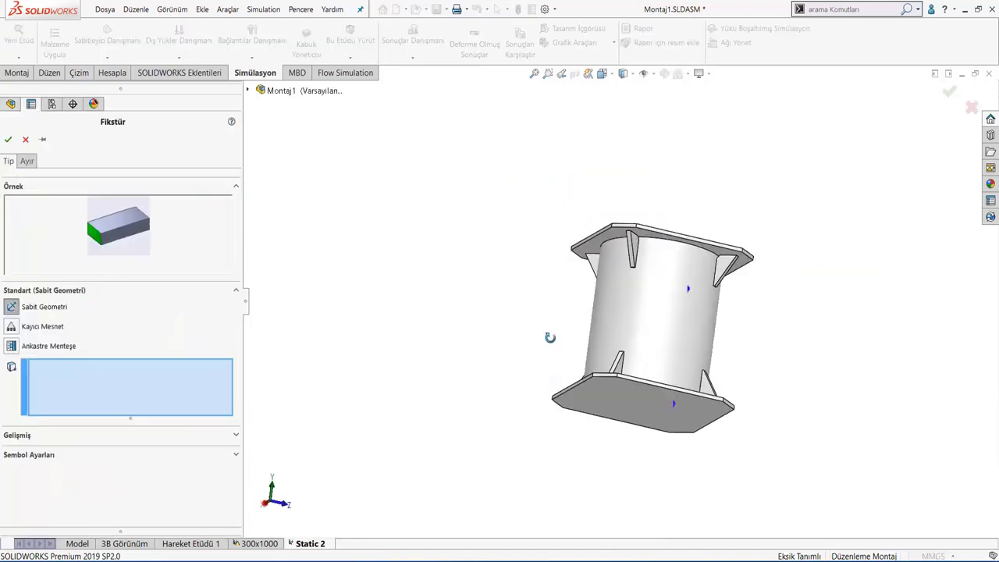
pyautogui.click(593, 390)
pyautogui.click(598, 394)
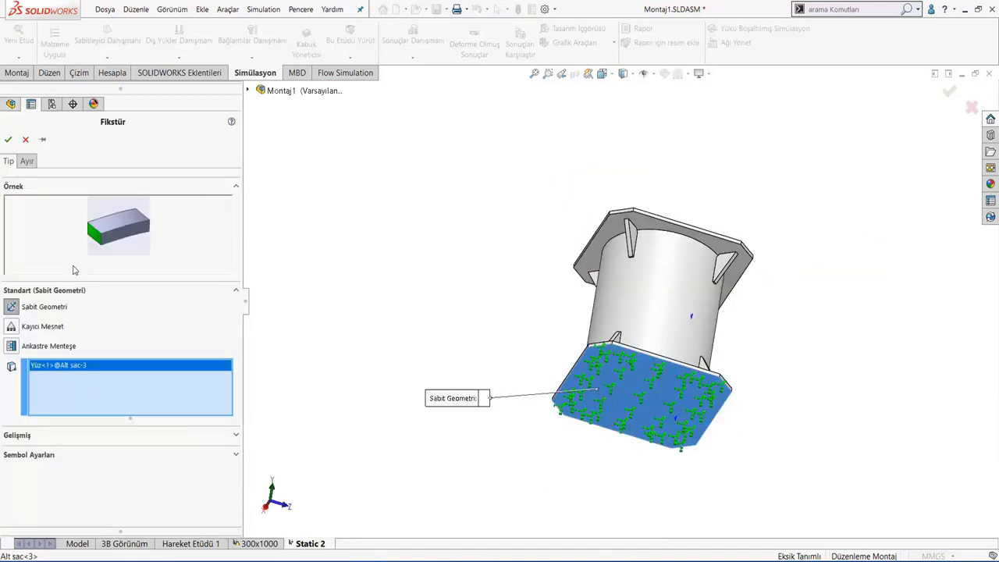
pyautogui.click(10, 139)
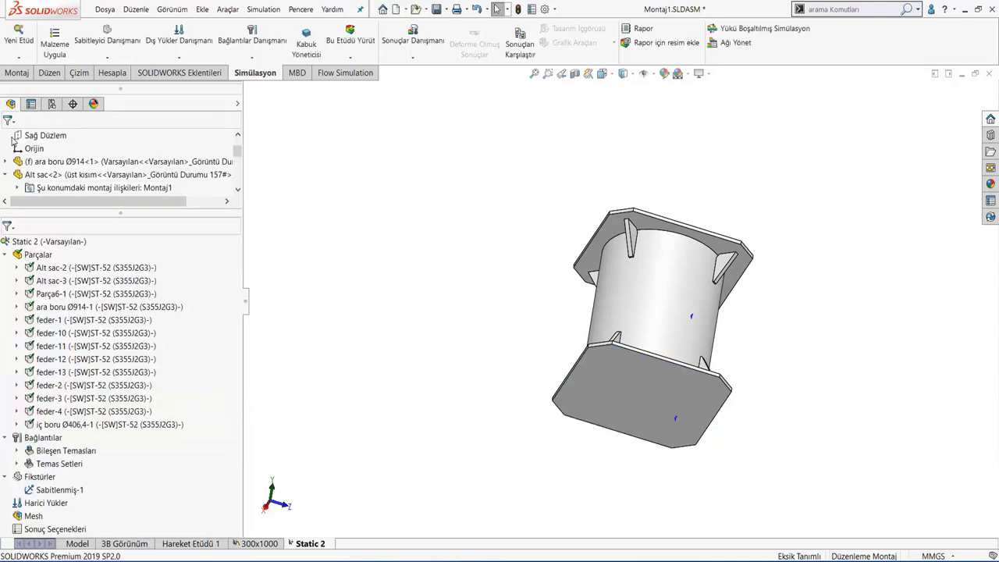
# Apply a 2,700,000 N normal force (Kuvvet-1) to the middle top face of Alt sac-2
pyautogui.rightClick(44, 504)
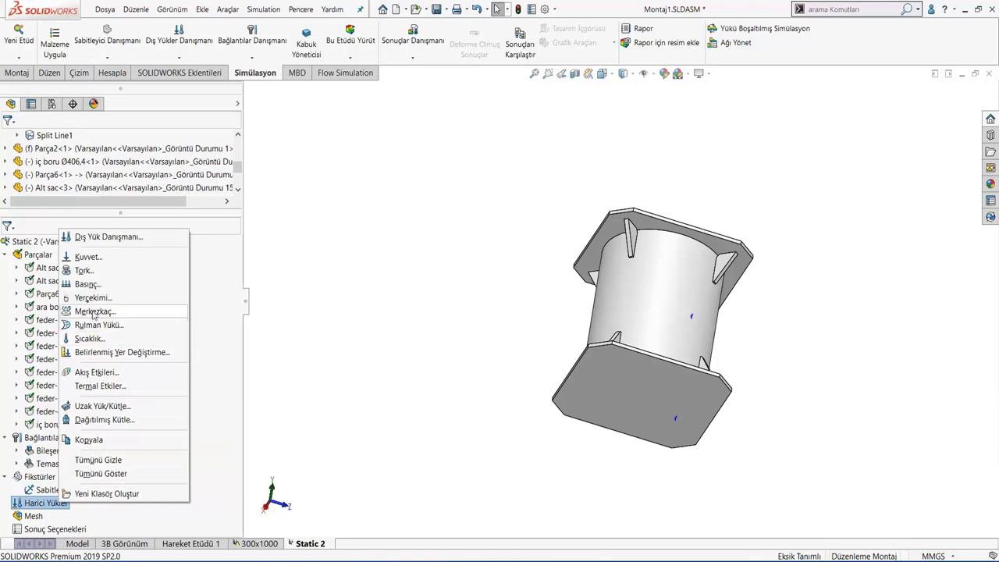
pyautogui.click(88, 257)
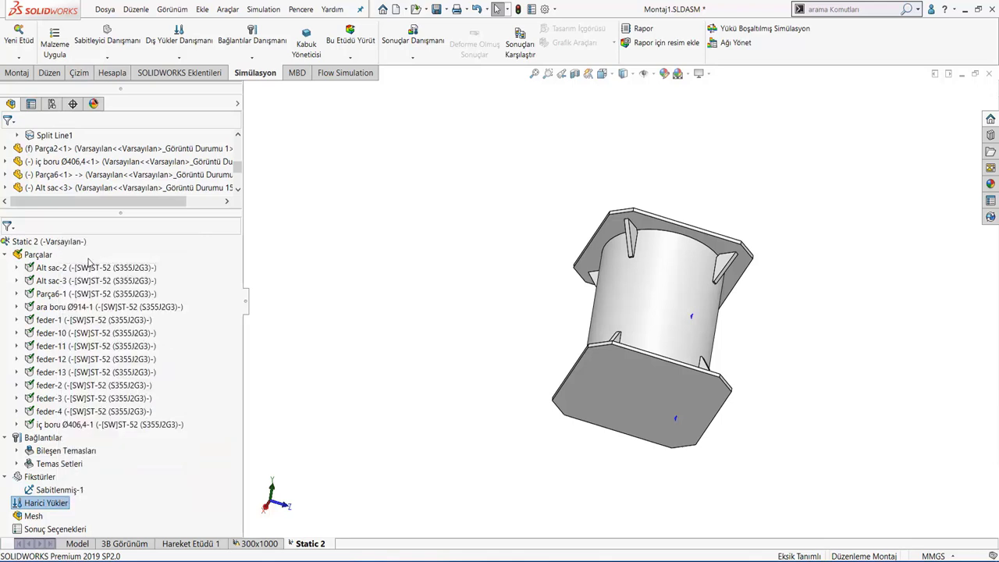
pyautogui.moveTo(578, 262); pyautogui.dragTo(652, 330, button='middle')
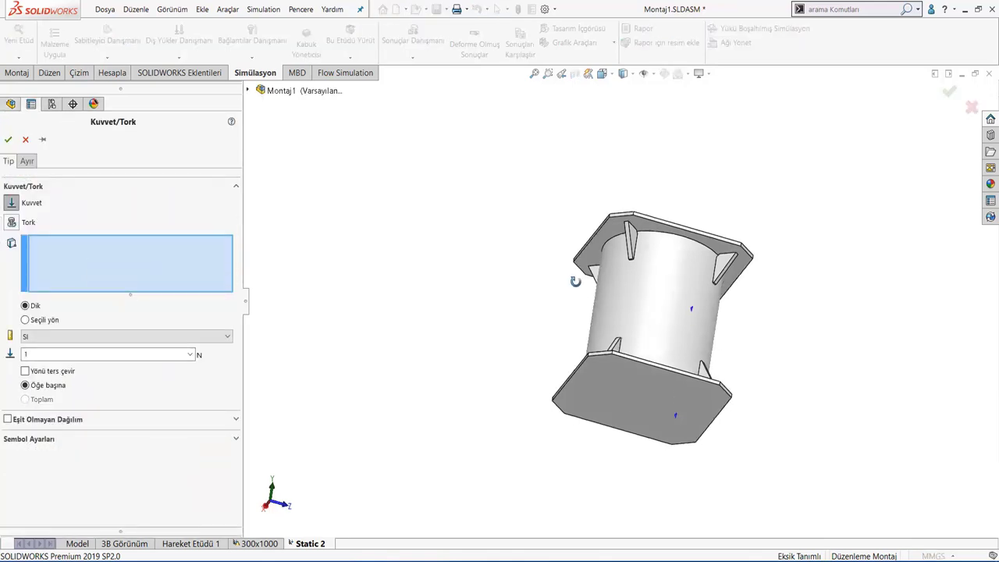
pyautogui.click(673, 280)
pyautogui.click(139, 354)
pyautogui.write('2700000')
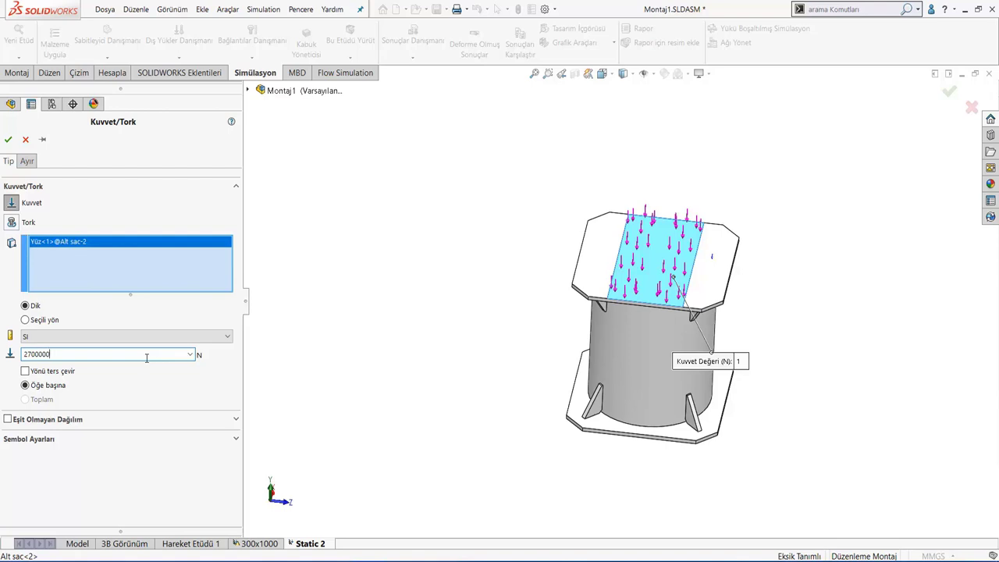
pyautogui.click(7, 141)
pyautogui.scroll(-1, 84, 378)
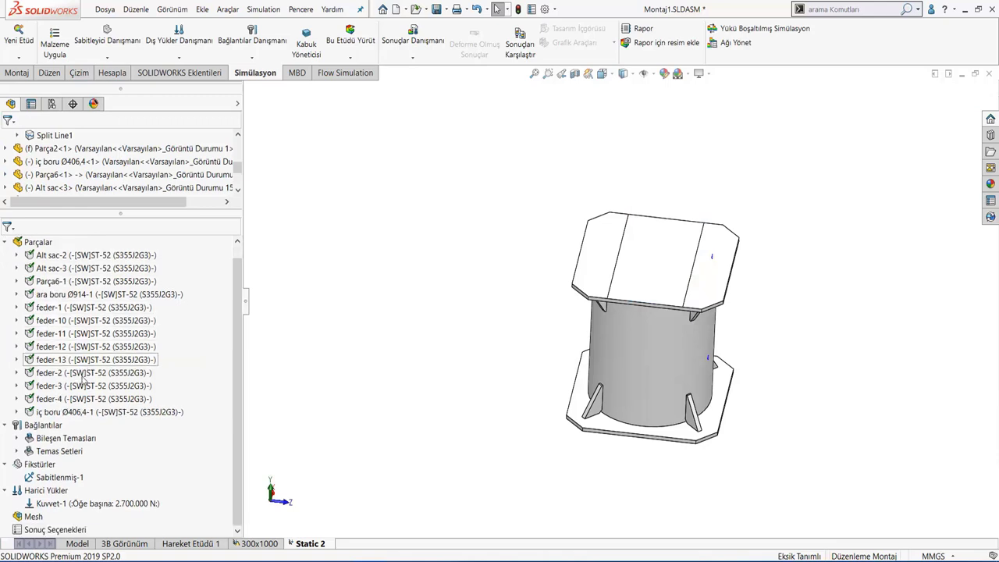
# Generate a fine (İnce) curvature-based mesh with about 37.25 mm elements
pyautogui.rightClick(28, 518)
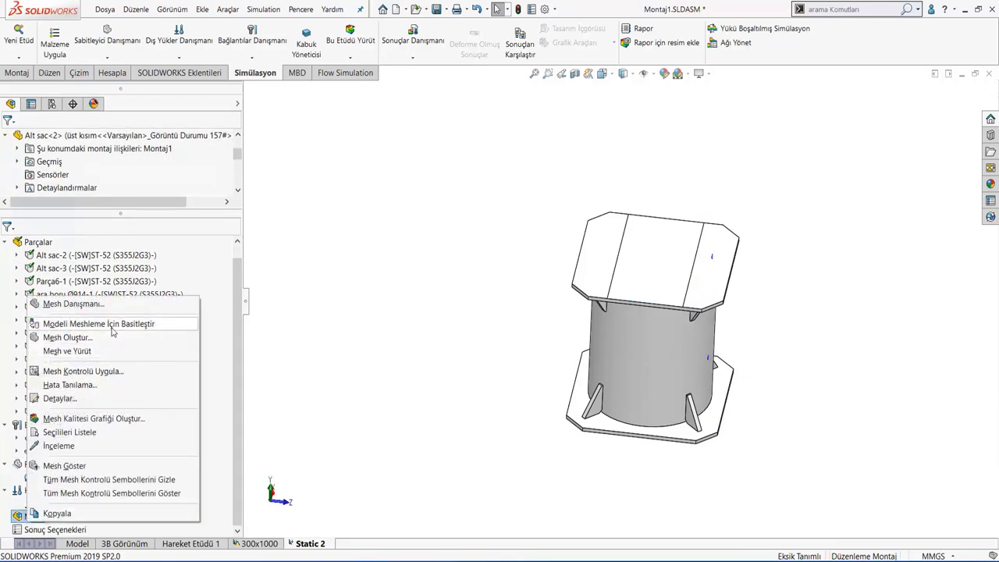
pyautogui.click(108, 336)
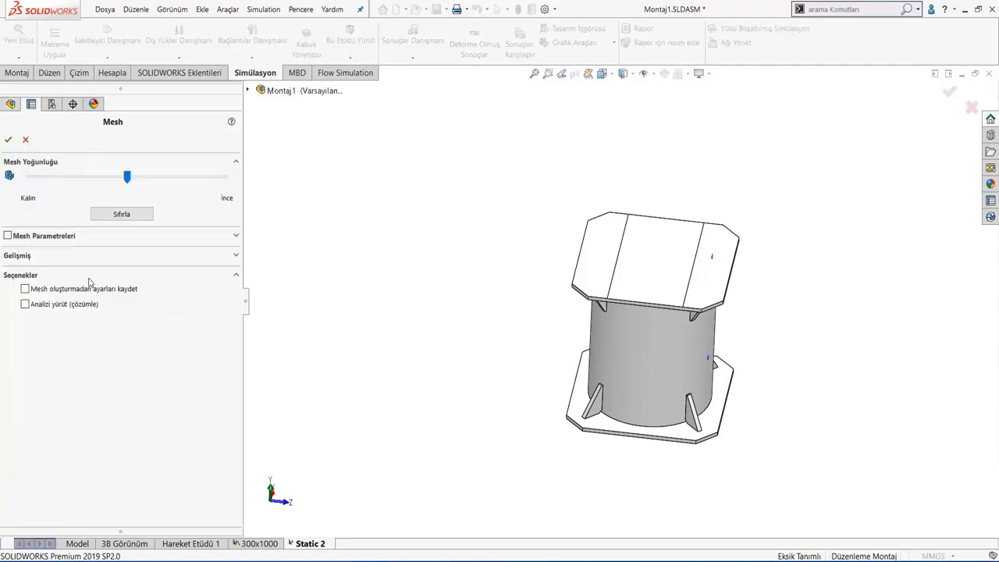
pyautogui.click(56, 238)
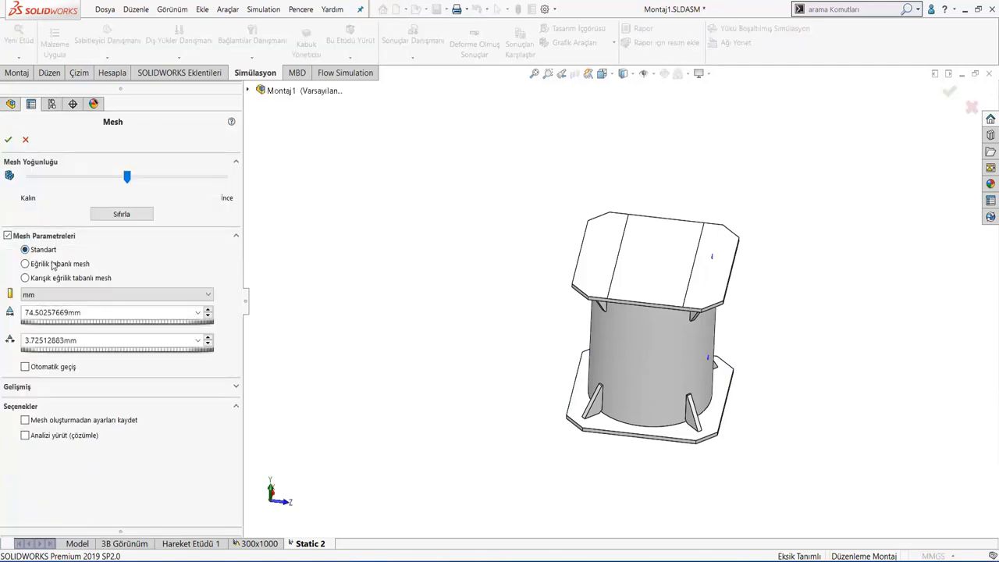
pyautogui.click(53, 265)
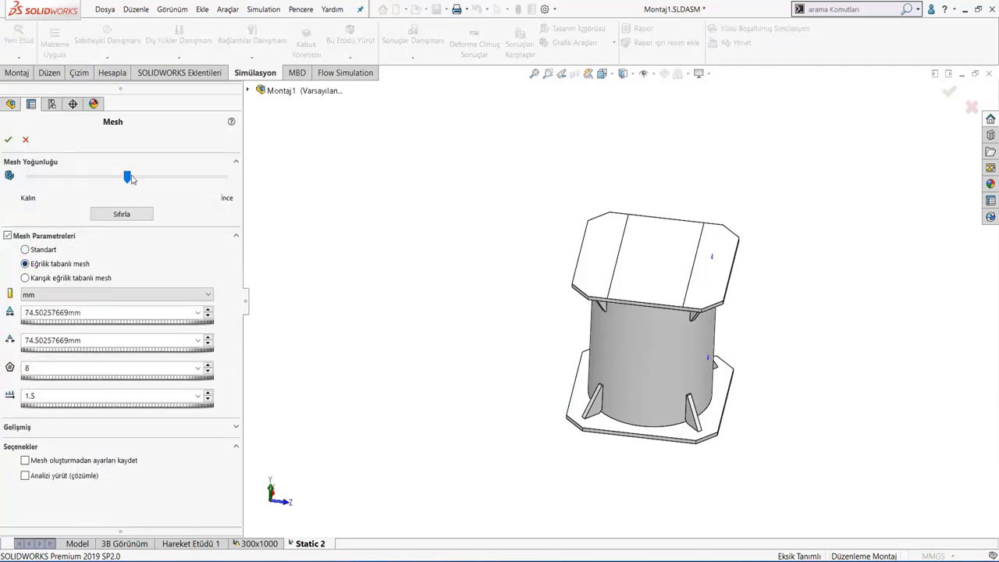
pyautogui.moveTo(129, 178); pyautogui.dragTo(251, 187)
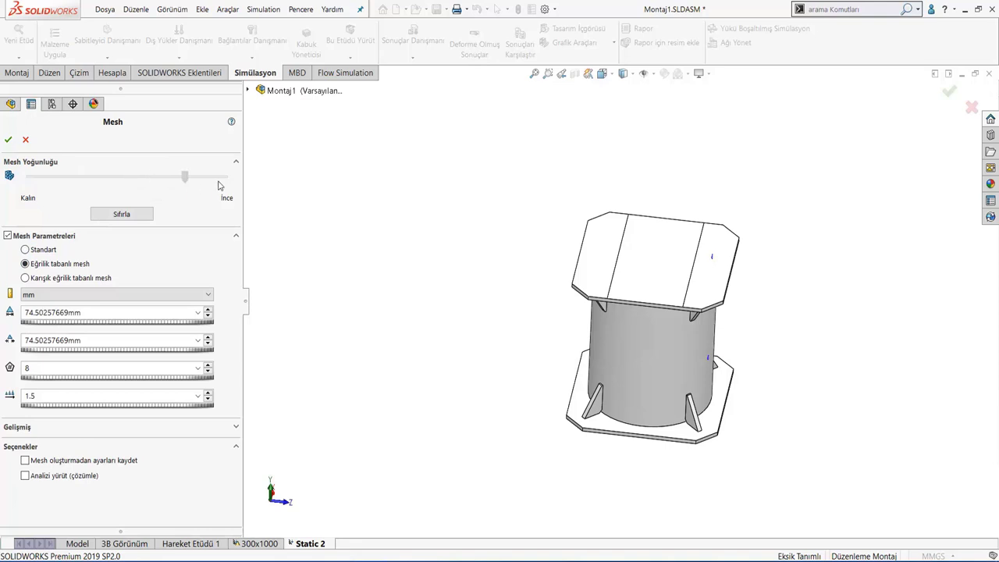
pyautogui.click(8, 141)
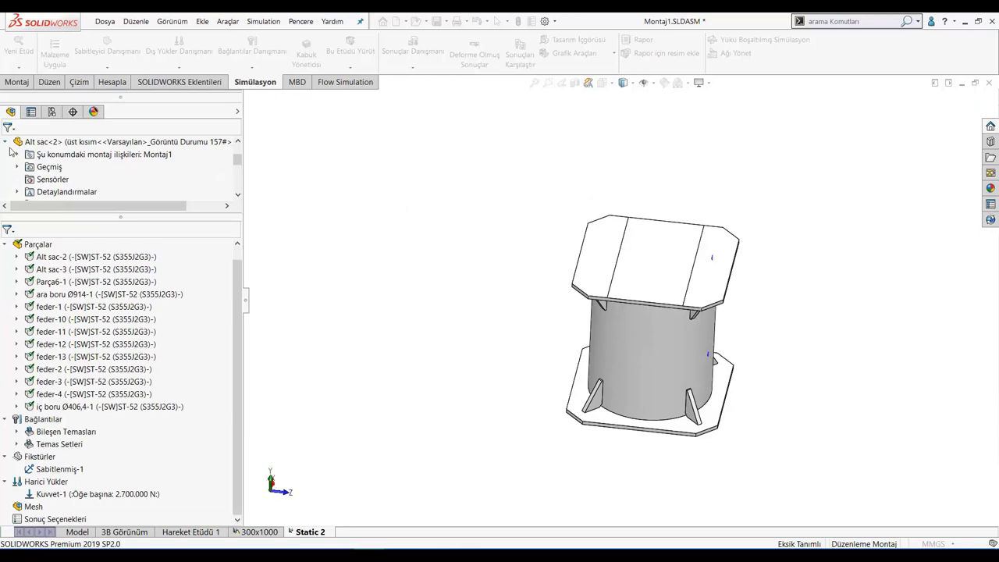
pyautogui.scroll(-3, 647, 326)
pyautogui.scroll(-3, 646, 326)
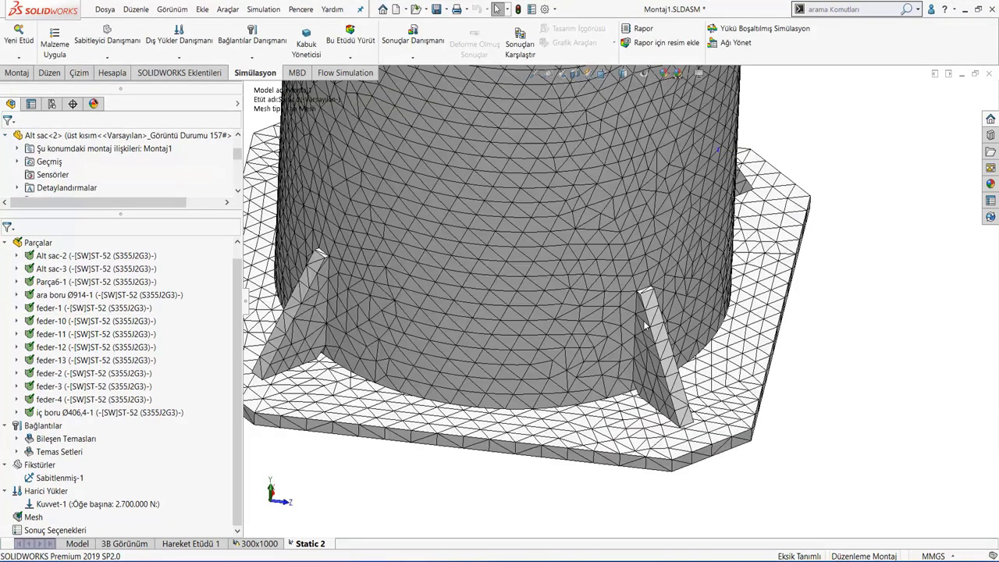
# Start a mesh control and select the gusset faces of feder-2, feder-3, feder-1 and feder-4
pyautogui.rightClick(33, 517)
pyautogui.click(86, 366)
pyautogui.scroll(-3, 646, 328)
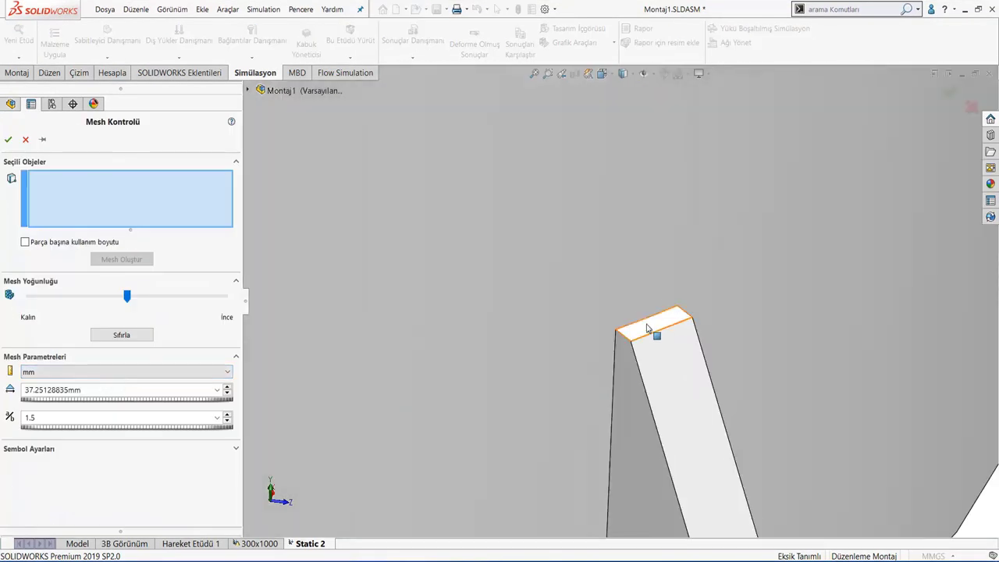
pyautogui.click(646, 328)
pyautogui.click(622, 367)
pyautogui.moveTo(622, 367); pyautogui.dragTo(696, 445, button='middle')
pyautogui.click(665, 391)
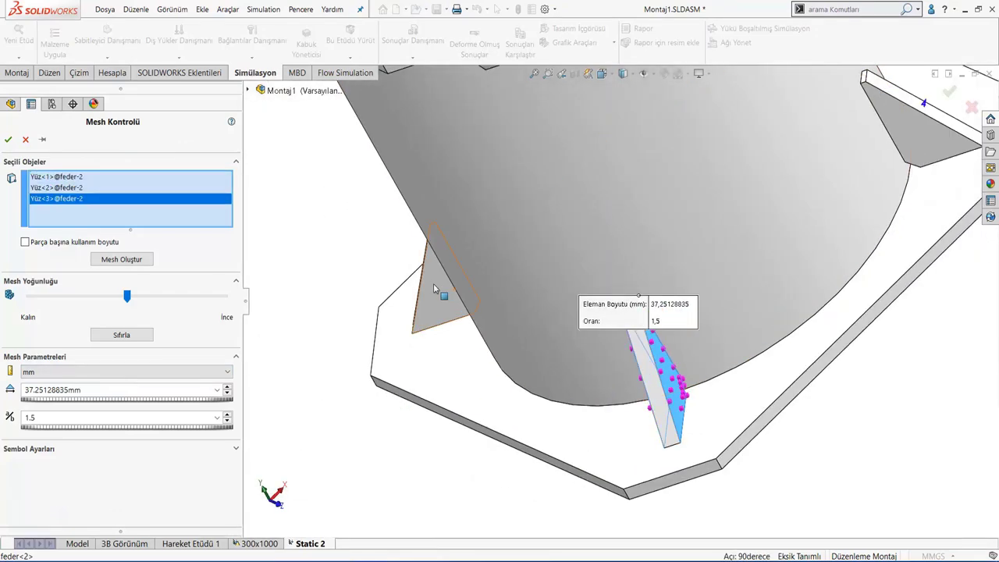
pyautogui.click(435, 289)
pyautogui.scroll(-2, 435, 289)
pyautogui.click(468, 258)
pyautogui.click(551, 228)
pyautogui.scroll(3, 551, 228)
pyautogui.scroll(-1, 814, 331)
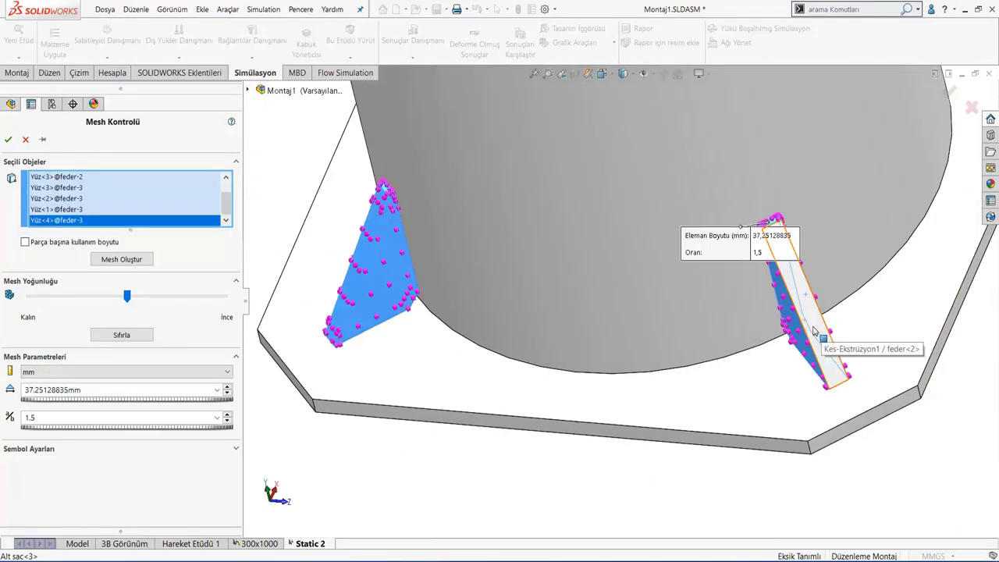
pyautogui.click(814, 331)
pyautogui.scroll(3, 814, 332)
pyautogui.moveTo(546, 312); pyautogui.dragTo(625, 234, button='middle')
pyautogui.scroll(-3, 624, 234)
pyautogui.click(716, 234)
pyautogui.click(621, 222)
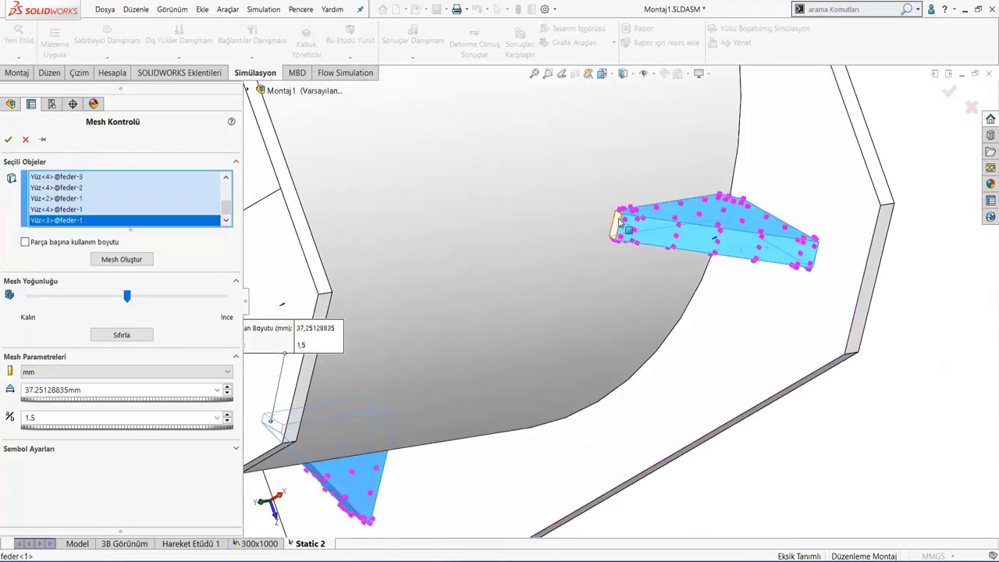
pyautogui.click(619, 222)
pyautogui.scroll(3, 598, 223)
pyautogui.click(598, 226)
pyautogui.click(605, 234)
pyautogui.scroll(-3, 554, 314)
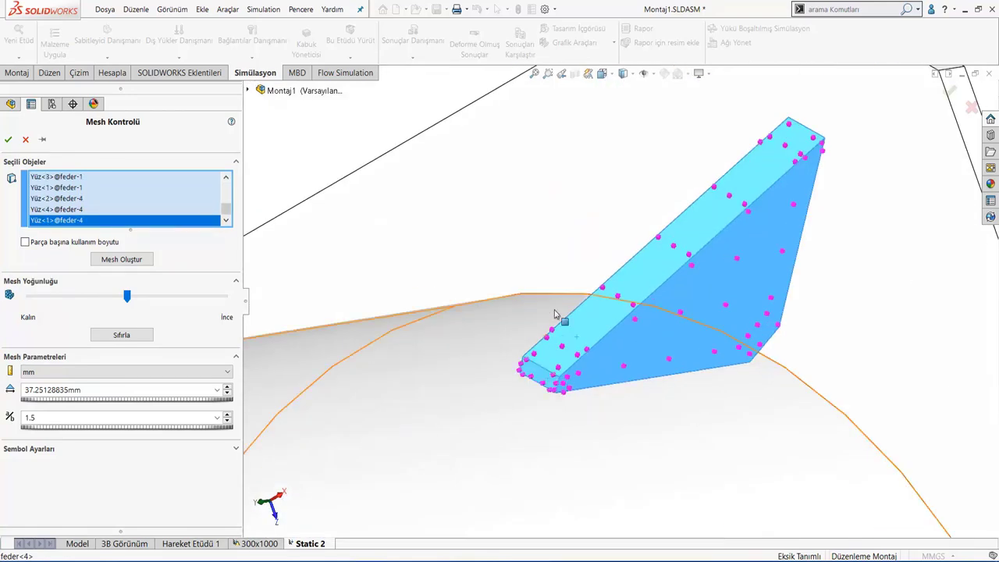
pyautogui.click(554, 313)
pyautogui.scroll(2, 555, 314)
pyautogui.scroll(2, 554, 314)
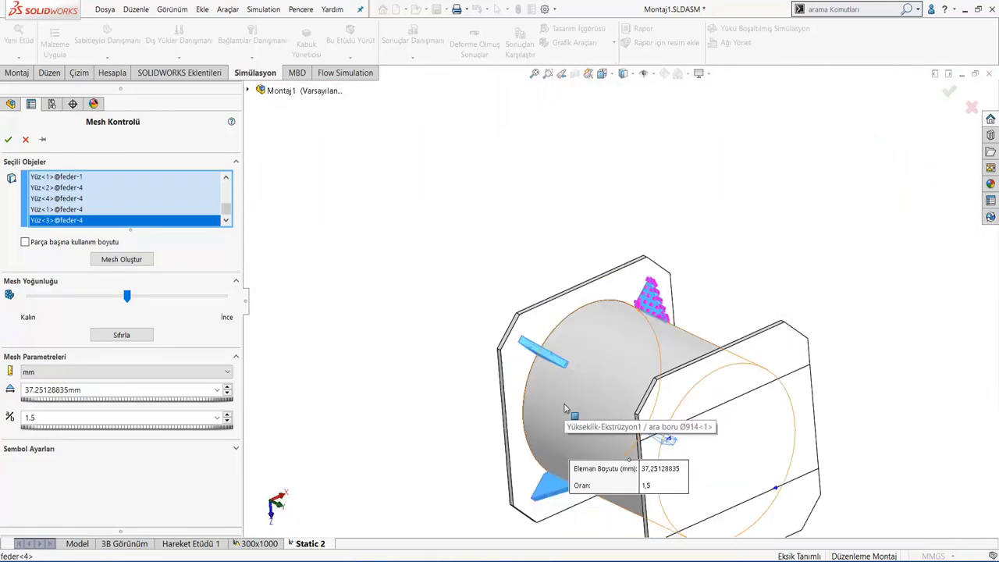
# Add the feder-11, feder-10, feder-13 and feder-12 gusset faces to the mesh control
pyautogui.moveTo(565, 408)
pyautogui.mouseDown(button='middle')
pyautogui.moveTo(555, 245)
pyautogui.moveTo(562, 273)
pyautogui.mouseUp(button='middle')
pyautogui.scroll(-3, 577, 313)
pyautogui.click(577, 313)
pyautogui.moveTo(576, 313); pyautogui.dragTo(582, 312, button='middle')
pyautogui.click(582, 312)
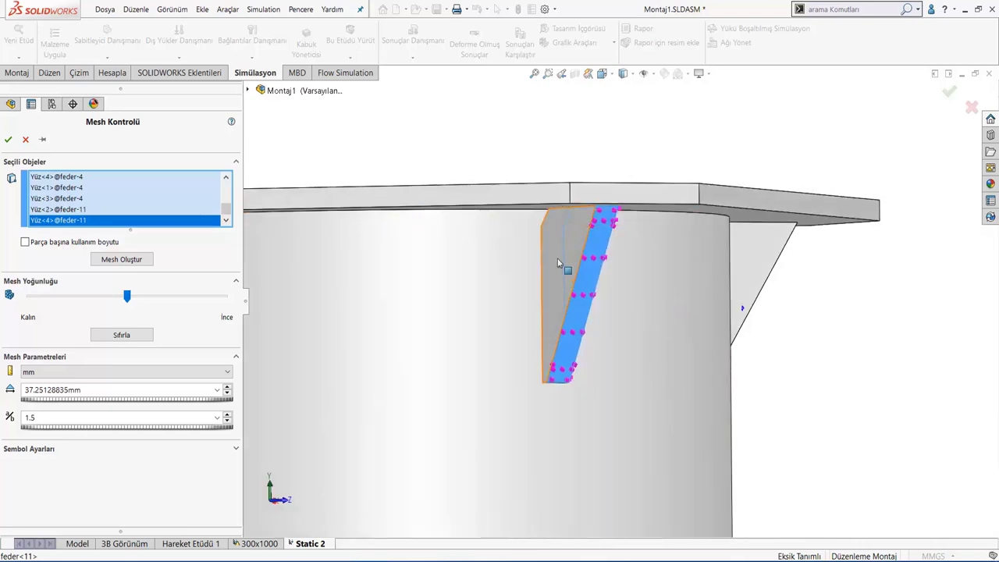
pyautogui.click(557, 262)
pyautogui.moveTo(558, 262); pyautogui.dragTo(609, 328, button='middle')
pyautogui.scroll(-3, 664, 249)
pyautogui.click(663, 250)
pyautogui.click(500, 234)
pyautogui.scroll(-2, 684, 333)
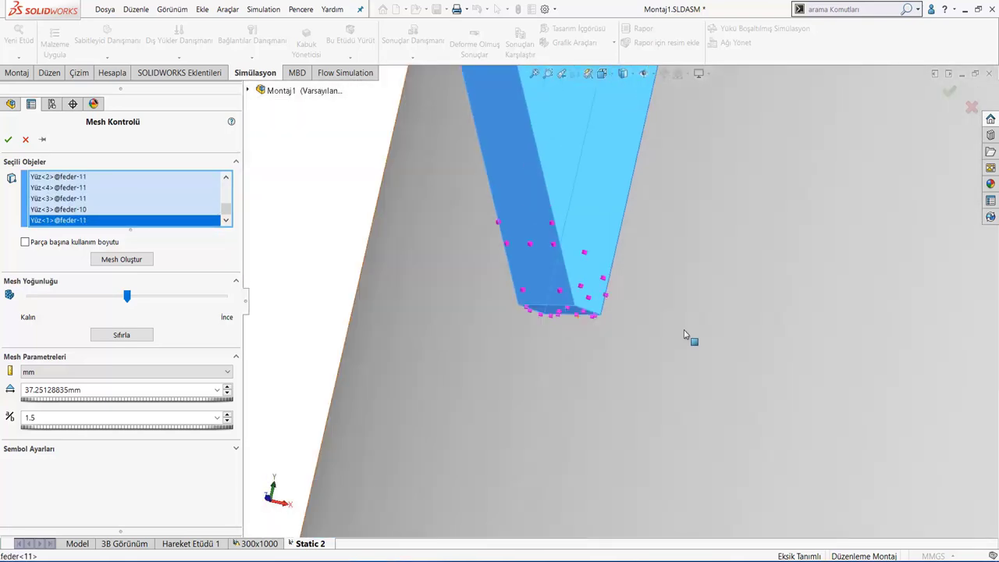
pyautogui.scroll(3, 684, 334)
pyautogui.scroll(-3, 691, 289)
pyautogui.click(691, 290)
pyautogui.moveTo(691, 290); pyautogui.dragTo(629, 236, button='middle')
pyautogui.click(629, 237)
pyautogui.click(675, 264)
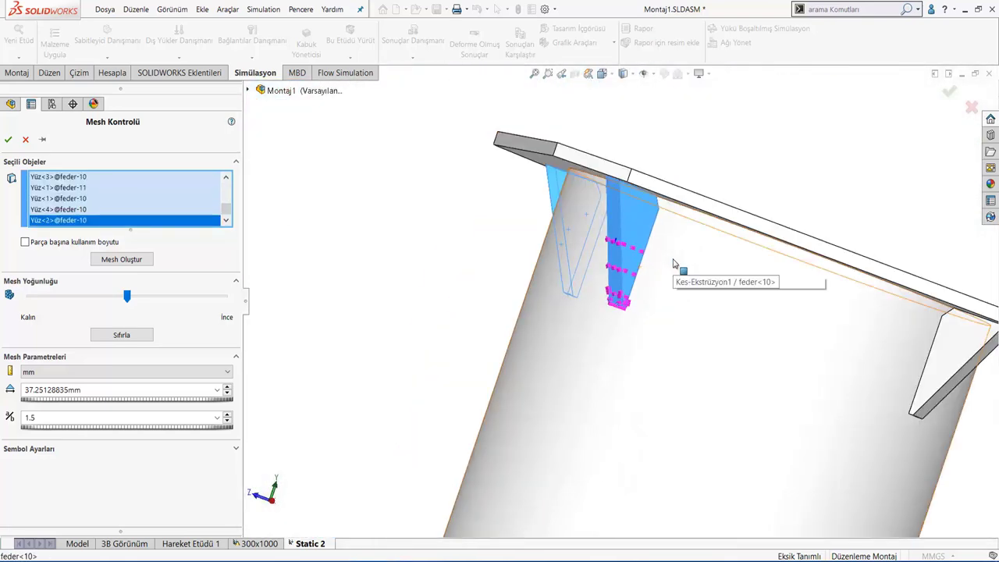
pyautogui.scroll(-3, 675, 264)
pyautogui.moveTo(881, 440)
pyautogui.mouseDown(button='middle')
pyautogui.moveTo(752, 341)
pyautogui.moveTo(736, 295)
pyautogui.mouseUp(button='middle')
pyautogui.click(752, 341)
pyautogui.click(666, 267)
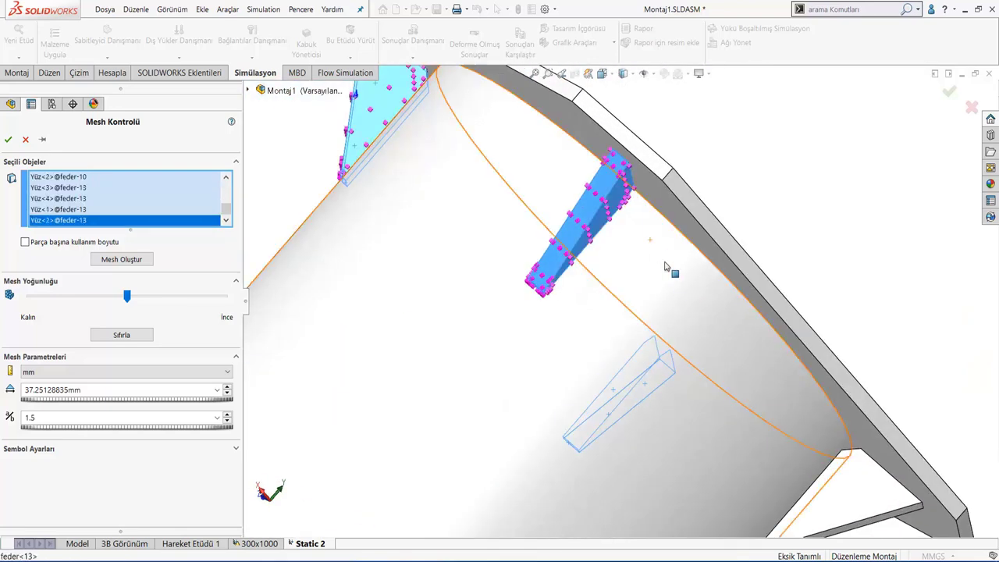
pyautogui.scroll(-3, 666, 267)
pyautogui.click(575, 339)
pyautogui.scroll(-2, 576, 339)
pyautogui.click(504, 339)
pyautogui.scroll(3, 504, 339)
pyautogui.moveTo(504, 339)
pyautogui.mouseDown(button='middle')
pyautogui.moveTo(713, 382)
pyautogui.moveTo(546, 312)
pyautogui.mouseUp(button='middle')
pyautogui.scroll(3, 712, 382)
# Set the mesh control element size to 10 mm and apply it
pyautogui.moveTo(127, 296); pyautogui.dragTo(224, 296)
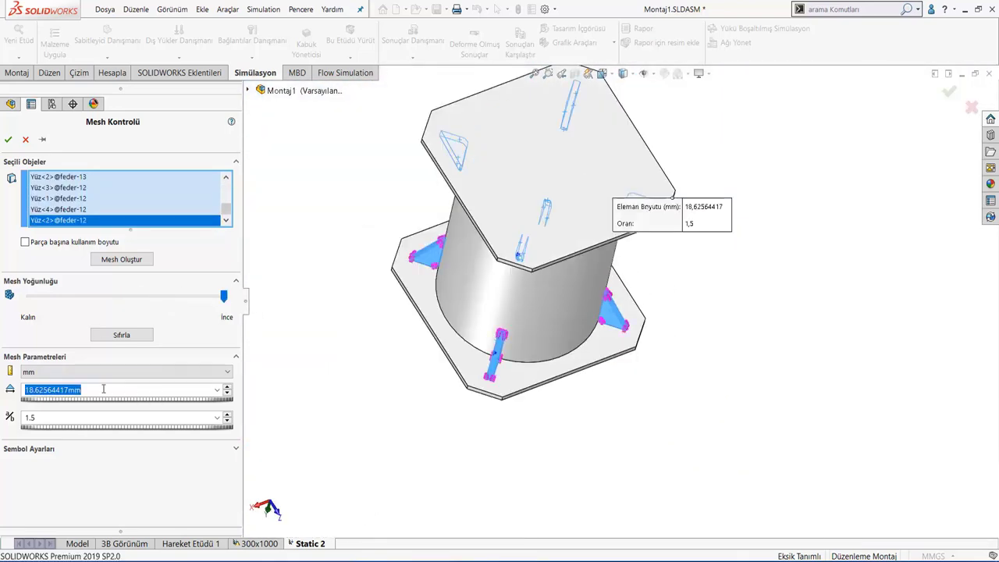
pyautogui.write('10')
pyautogui.press('Return')
pyautogui.click(121, 259)
# Remesh the pedestal and solve Static 2, answering the solver warning to reach the von Mises plot
pyautogui.click(551, 332)
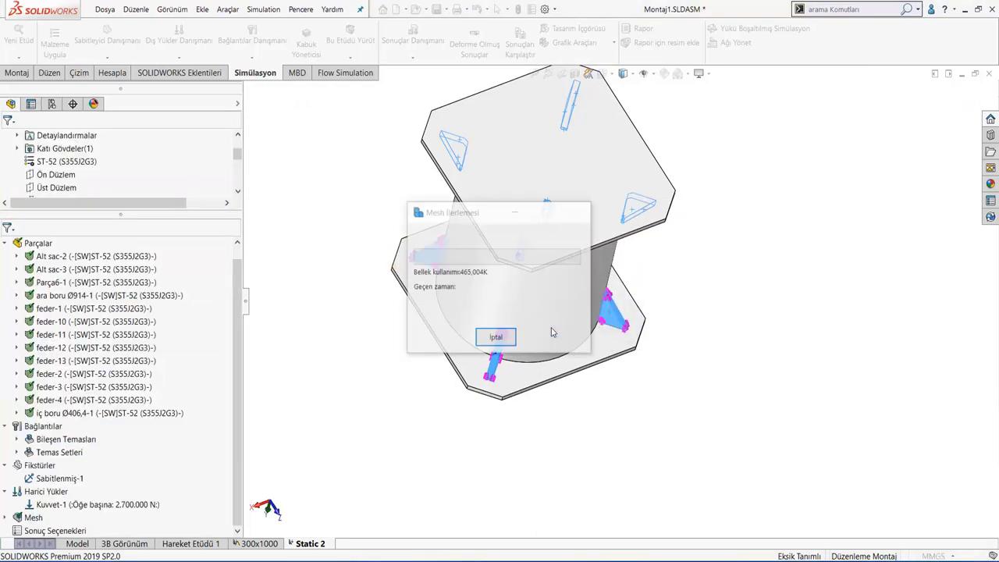
pyautogui.scroll(-5, 663, 336)
pyautogui.scroll(-2, 663, 335)
pyautogui.scroll(2, 512, 385)
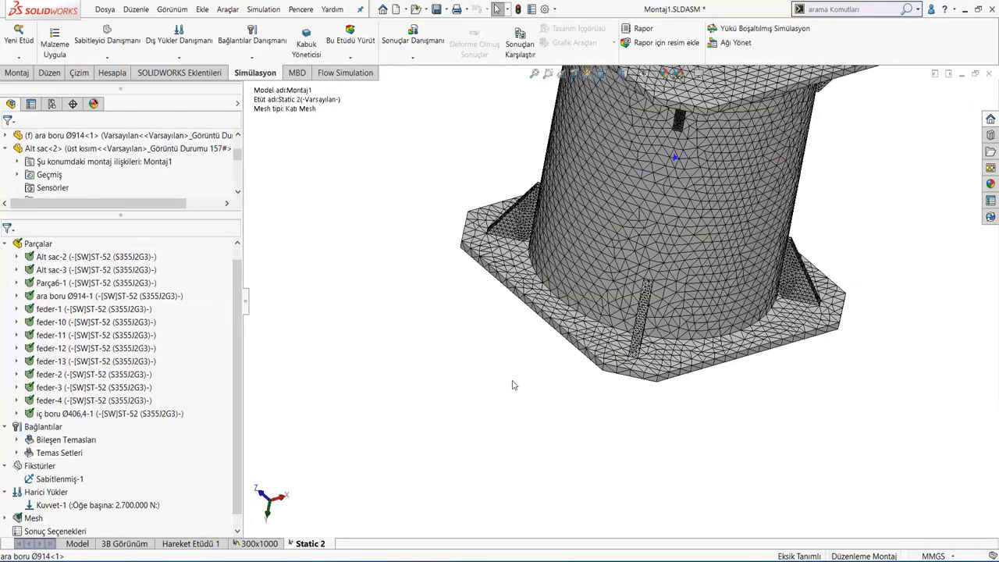
pyautogui.scroll(3, 513, 385)
pyautogui.moveTo(513, 385); pyautogui.dragTo(546, 328, button='middle')
pyautogui.click(351, 43)
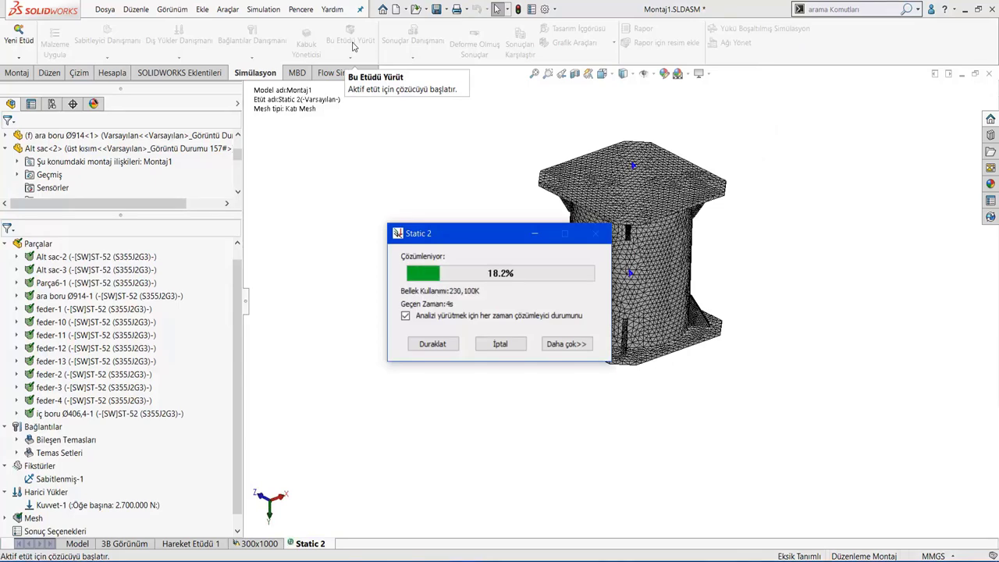
pyautogui.click(537, 333)
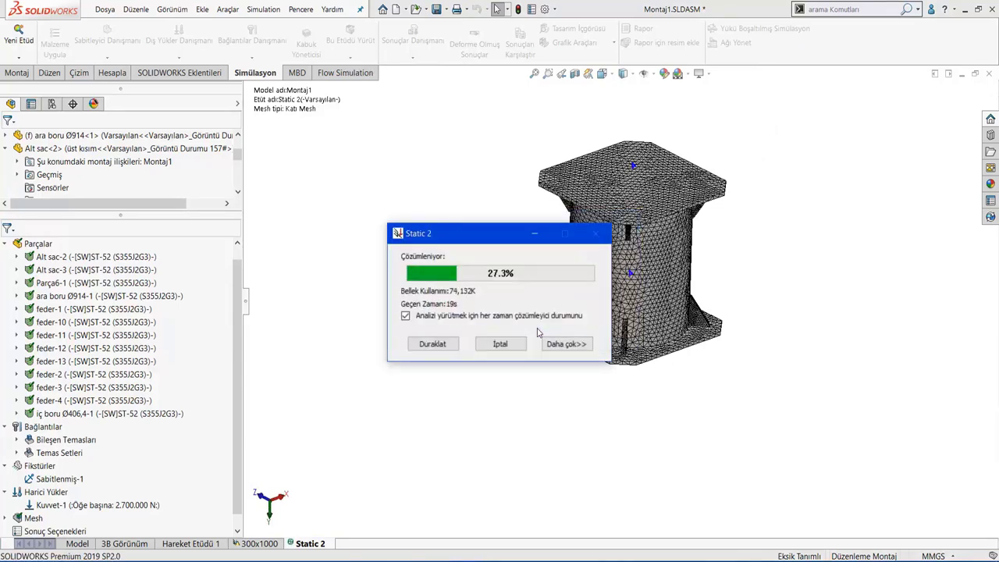
pyautogui.moveTo(508, 312); pyautogui.dragTo(554, 190, button='middle')
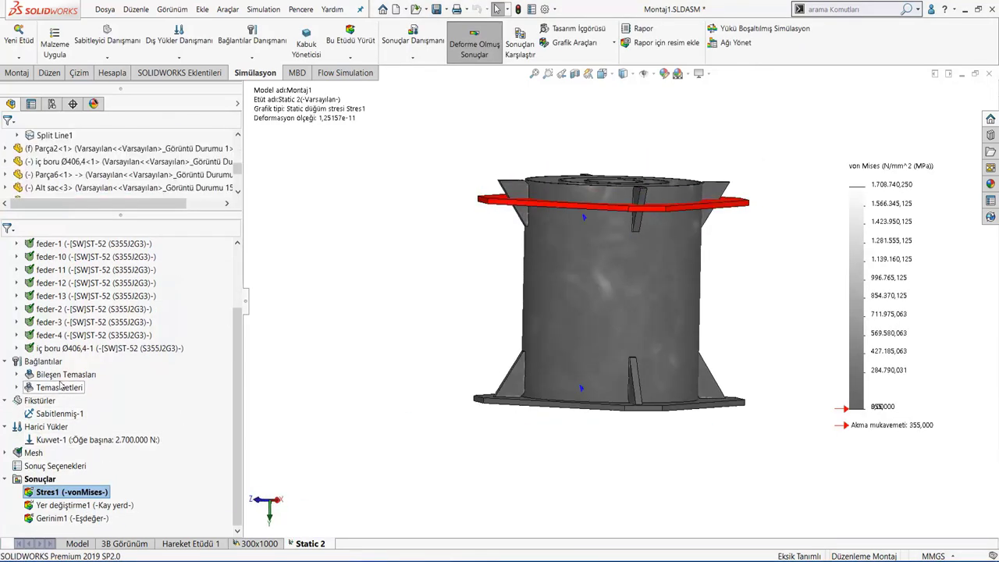
# Pick the Alt sac-3 plate face and the first feder rib faces for the Girme Yok contact set
pyautogui.scroll(-5, 555, 191)
pyautogui.click(593, 195)
pyautogui.rightClick(551, 197)
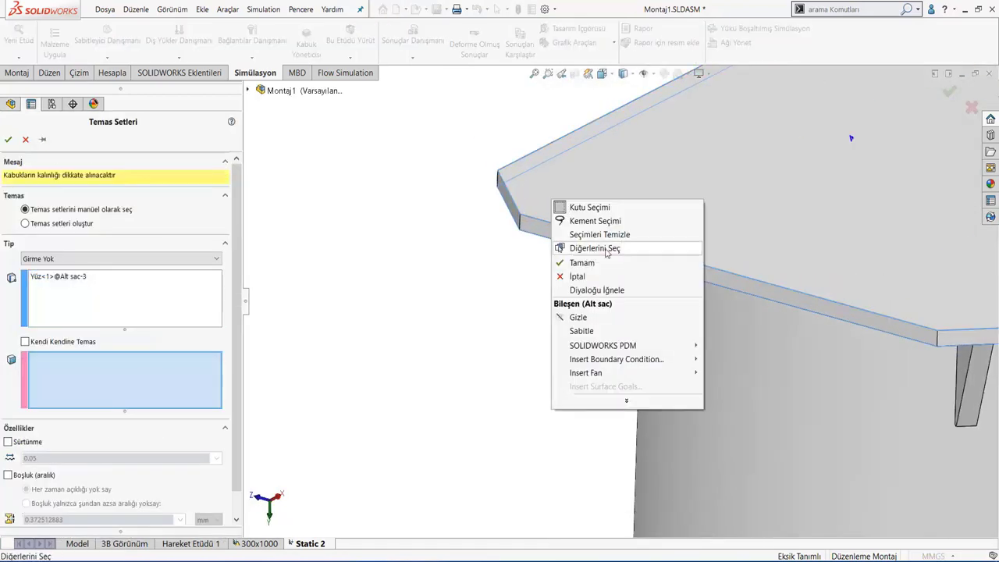
pyautogui.click(598, 248)
pyautogui.click(611, 140)
pyautogui.click(611, 139)
# Add the remaining hidden rib faces and the Parça6-1 ring face as the second contact side
pyautogui.rightClick(791, 235)
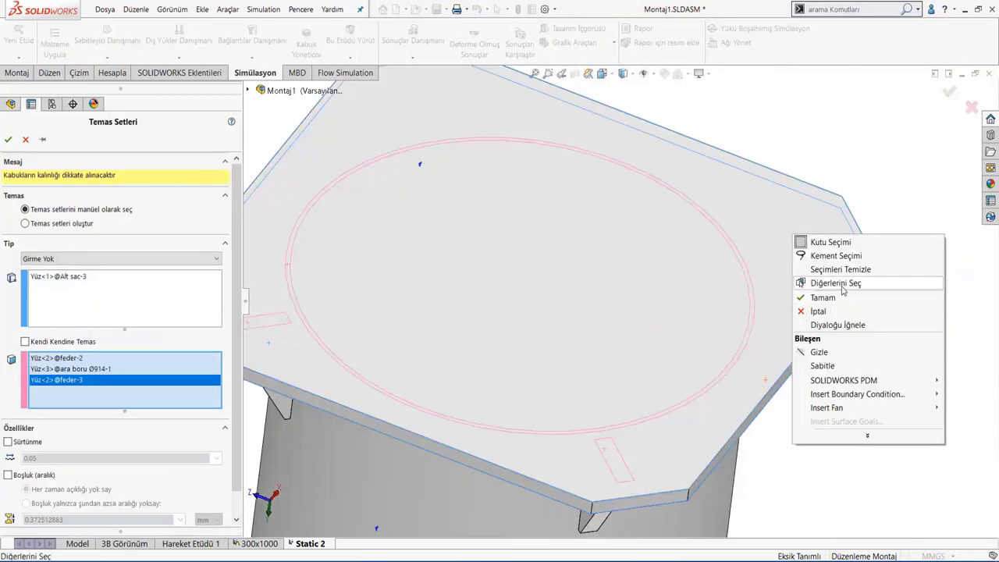
pyautogui.click(825, 284)
pyautogui.click(487, 122)
pyautogui.rightClick(487, 122)
pyautogui.click(397, 205)
pyautogui.scroll(-5, 474, 279)
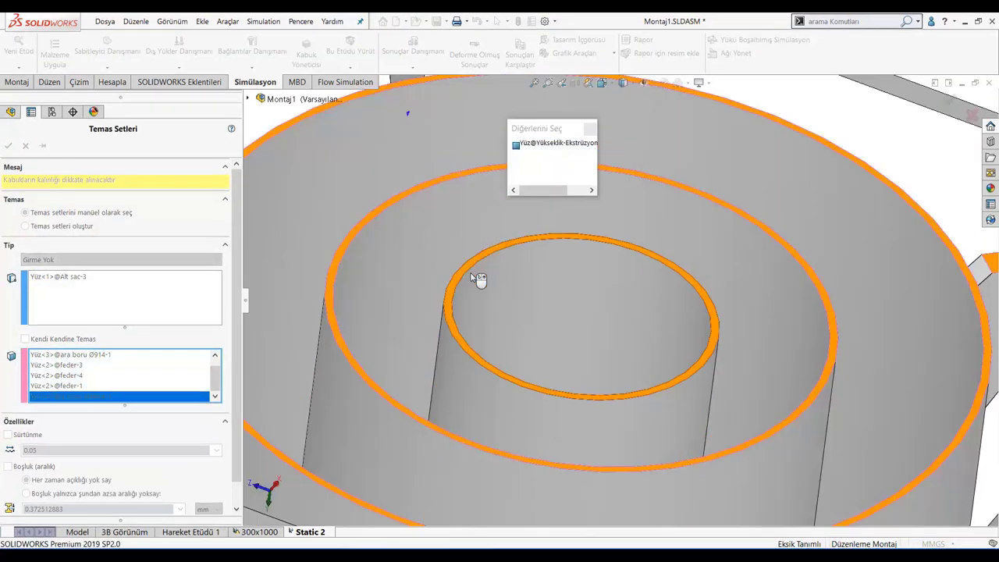
pyautogui.click(469, 269)
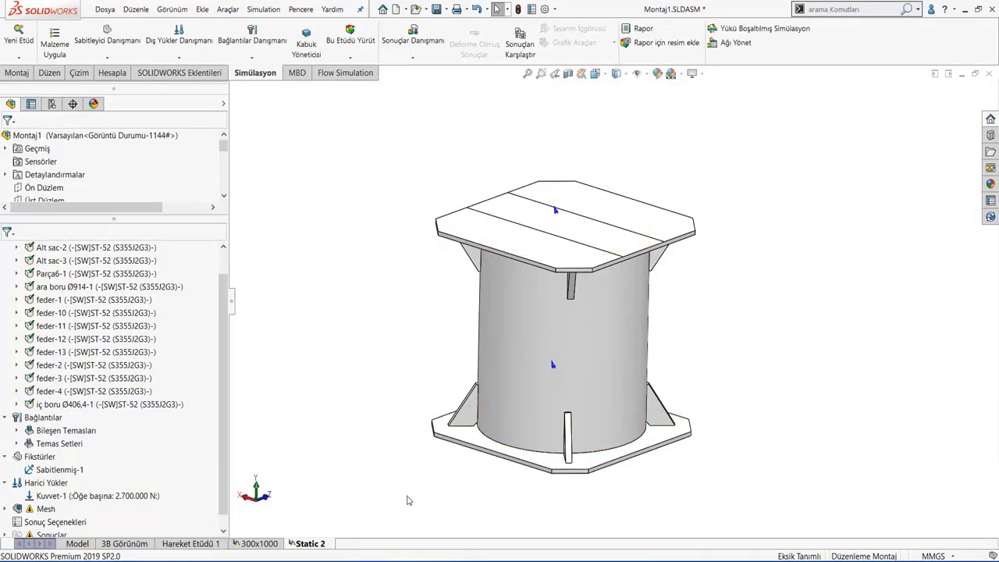
# Create design study Tasarım Etüdü 1 from the Static 2 tab and start a new parameter
pyautogui.rightClick(330, 547)
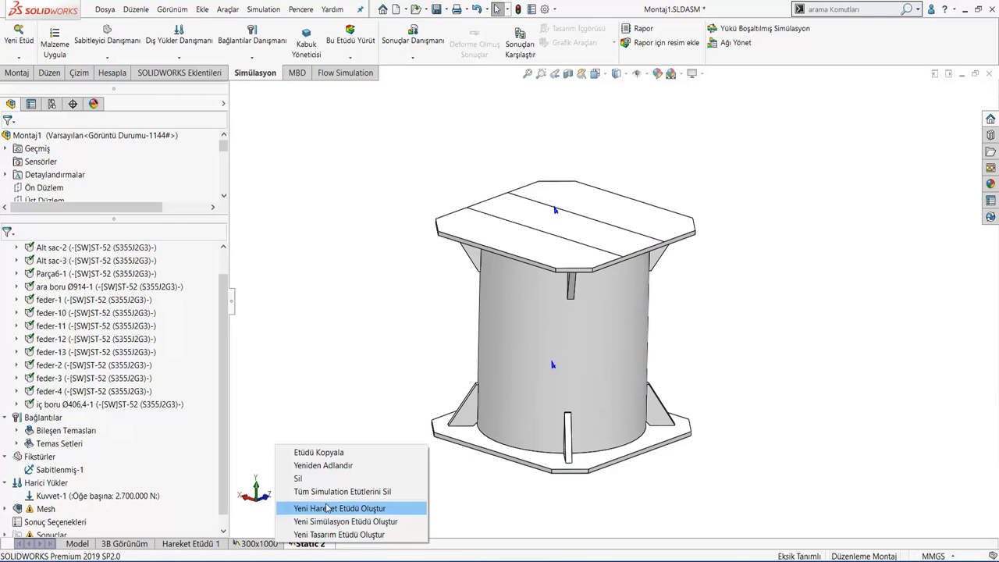
pyautogui.click(338, 535)
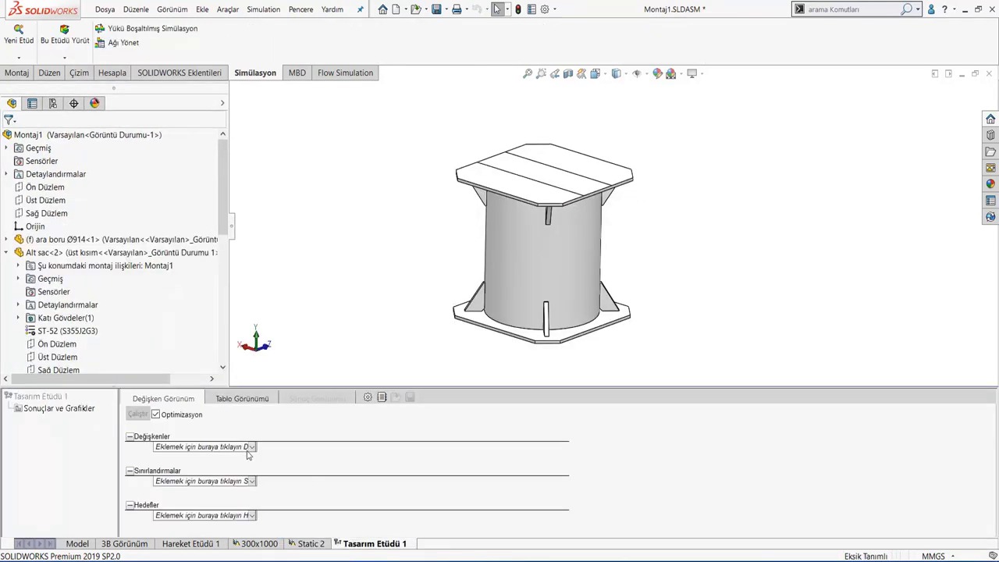
pyautogui.click(248, 453)
pyautogui.click(235, 461)
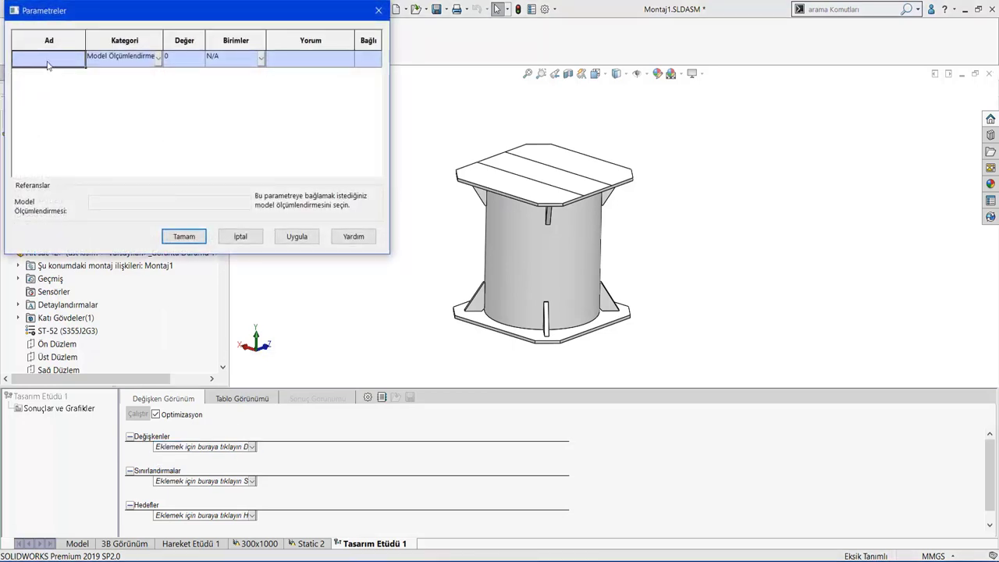
# Add parameter yük tablası genişliği linked to the top plate's 300 mm dimension
pyautogui.write('yük')
pyautogui.write('ablası')
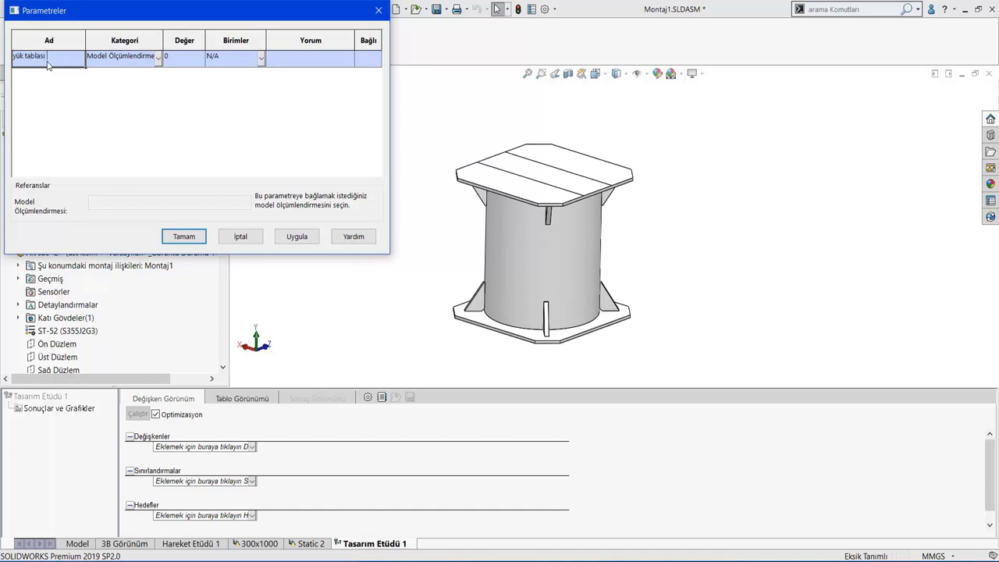
pyautogui.write('işliği')
pyautogui.click(367, 62)
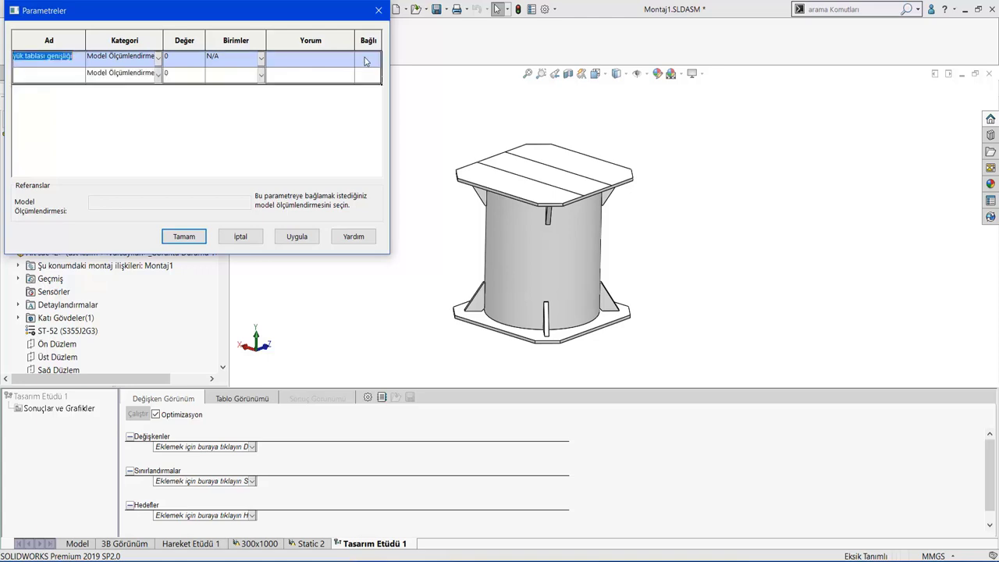
pyautogui.click(484, 184)
pyautogui.rightClick(484, 183)
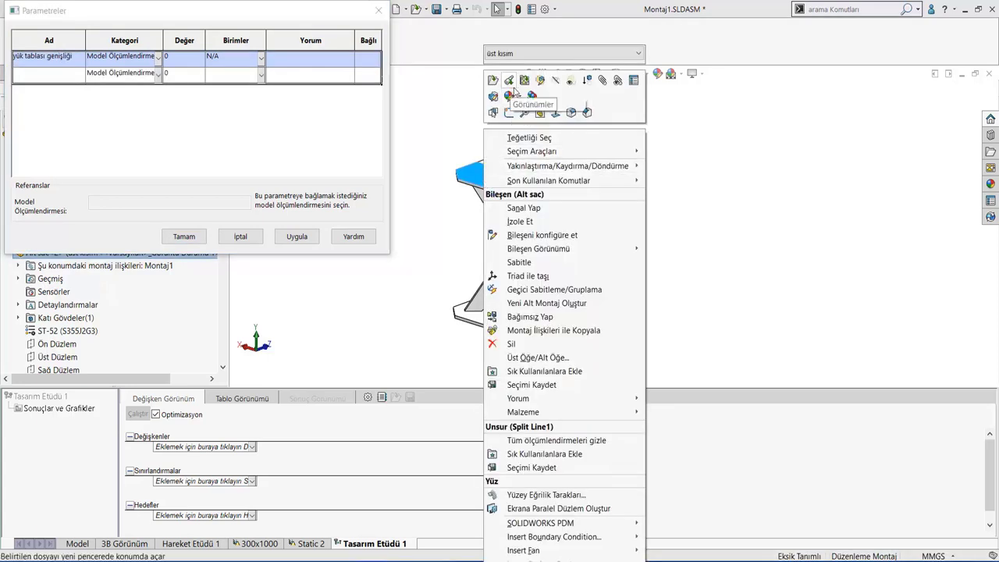
pyautogui.click(538, 86)
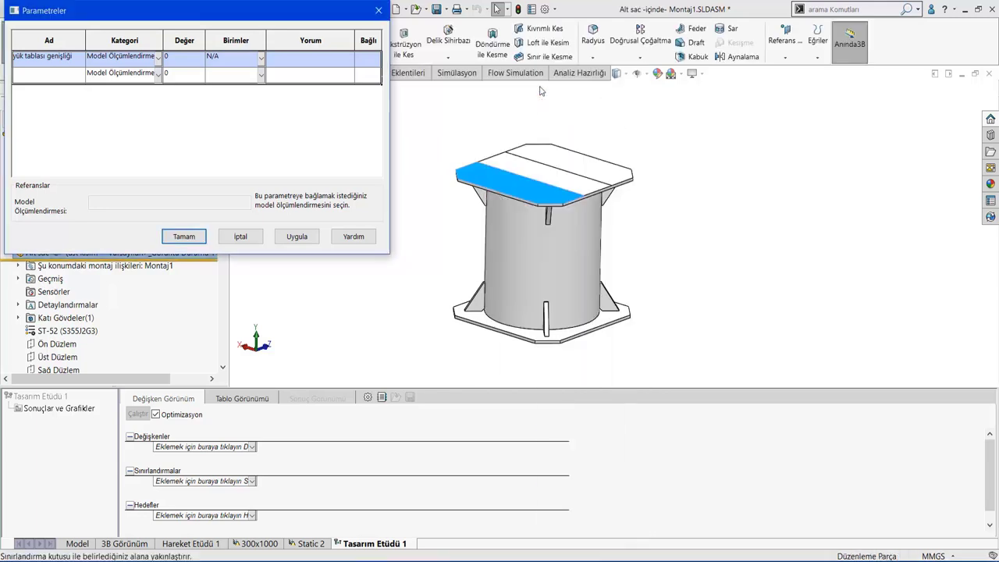
pyautogui.click(473, 148)
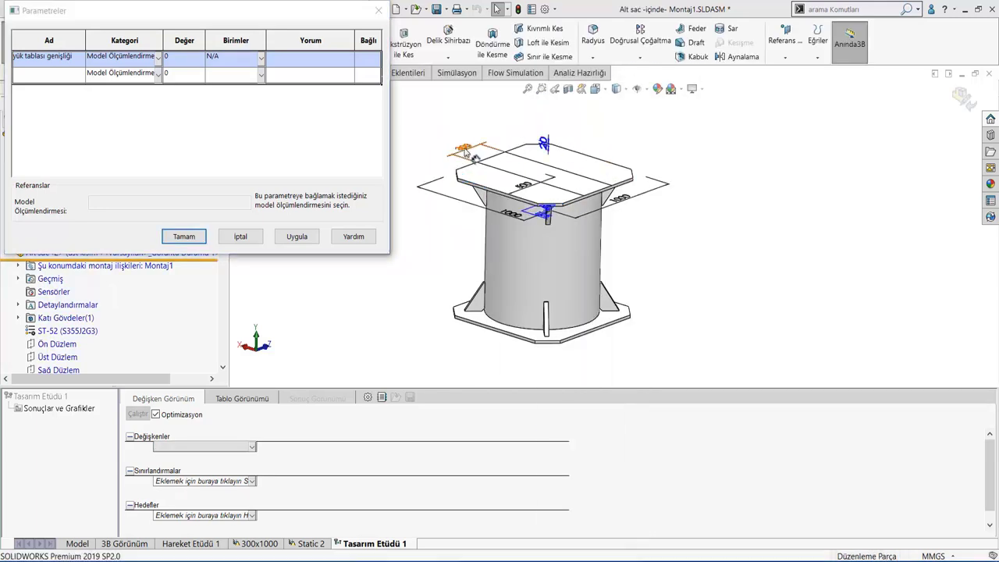
# Add parameter üst tabla kalınlığı linked to the plate's 20 mm thickness, then fit the assembly
pyautogui.click(55, 79)
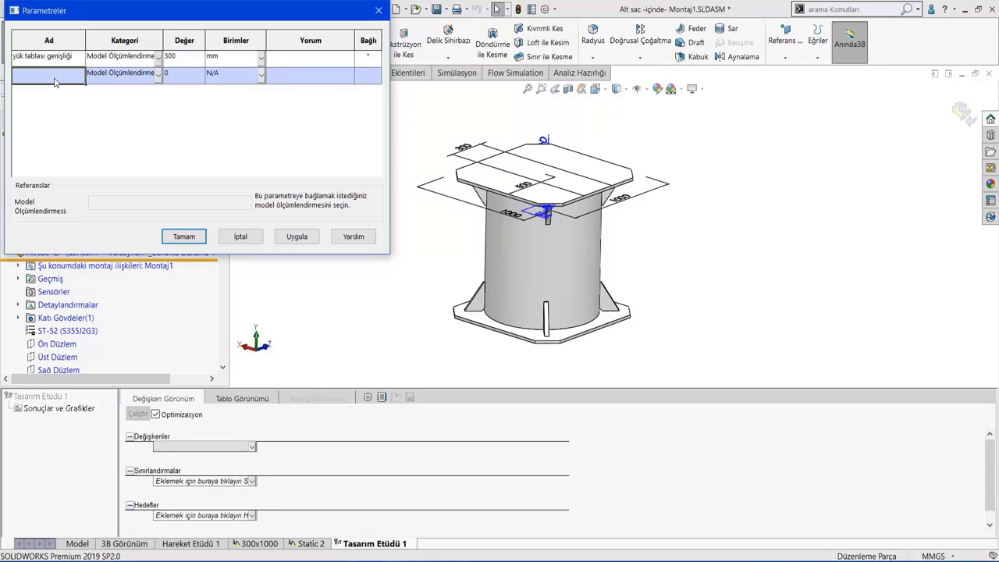
pyautogui.click(54, 81)
pyautogui.press('Return')
pyautogui.scroll(-3, 534, 198)
pyautogui.scroll(-2, 602, 199)
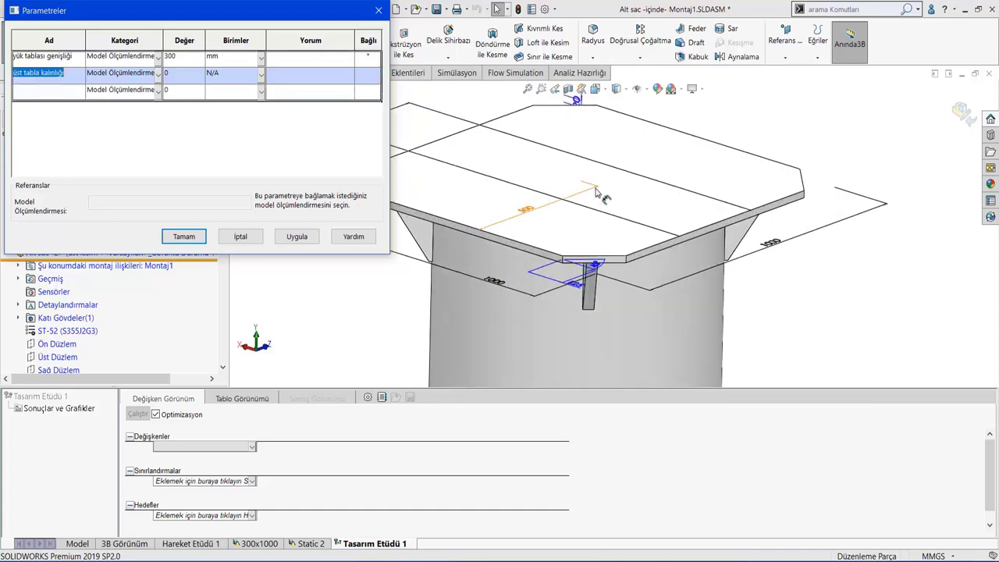
pyautogui.scroll(-2, 613, 242)
pyautogui.scroll(-2, 615, 256)
pyautogui.scroll(-3, 617, 267)
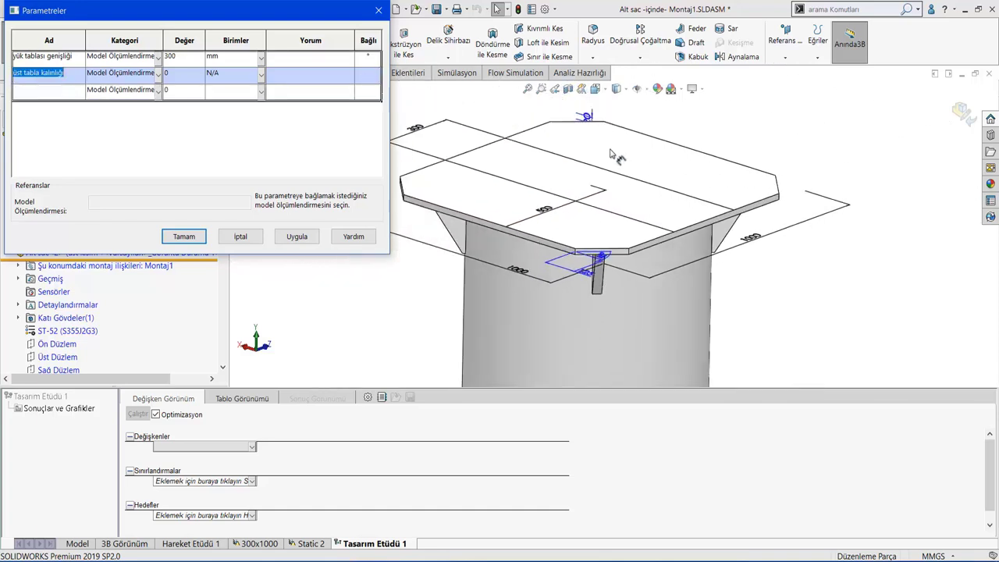
pyautogui.scroll(-3, 608, 250)
pyautogui.scroll(-3, 593, 228)
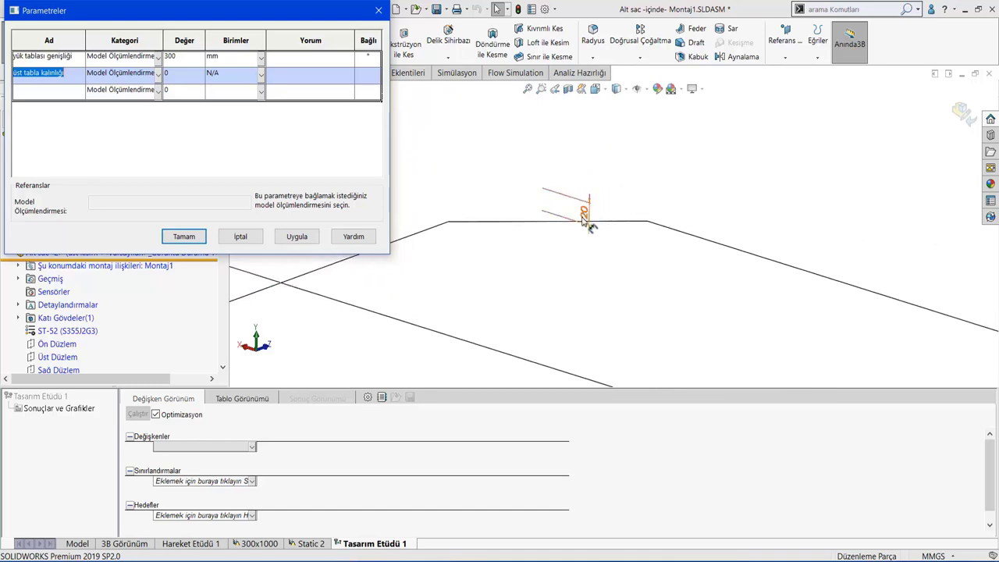
pyautogui.click(587, 221)
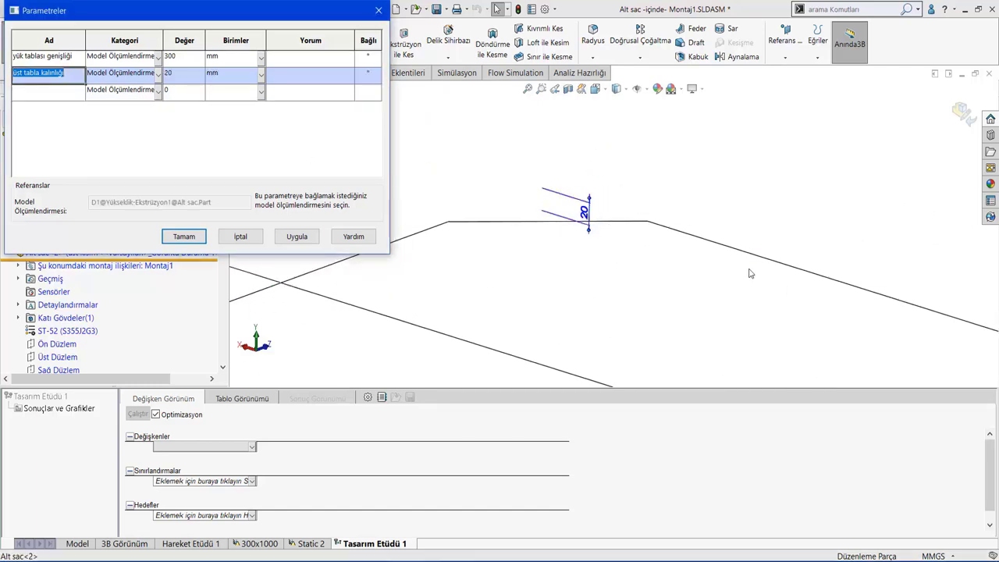
pyautogui.scroll(5, 747, 273)
pyautogui.scroll(5, 747, 274)
pyautogui.scroll(2, 747, 275)
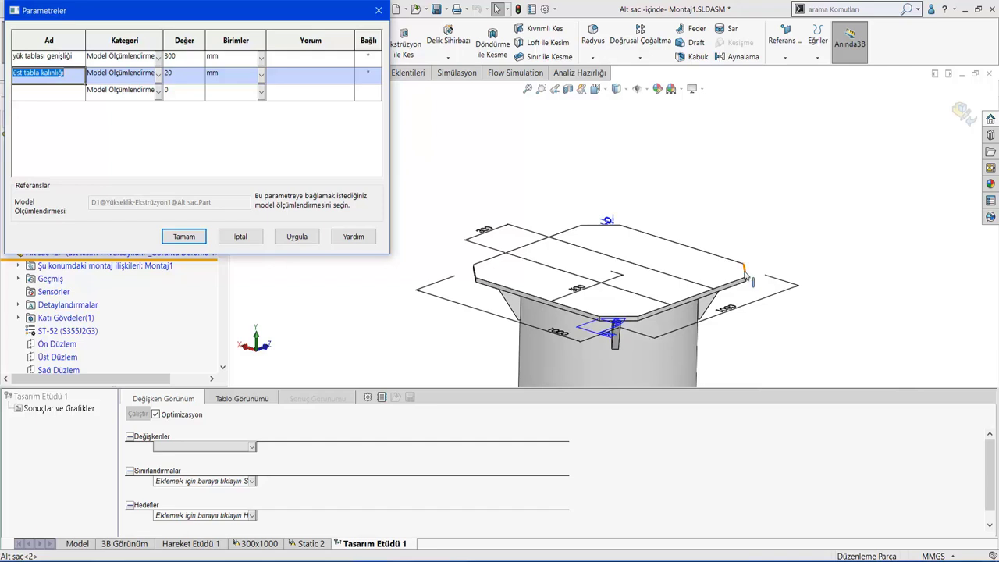
pyautogui.scroll(2, 761, 265)
pyautogui.keyDown('ctrl'); pyautogui.moveTo(764, 272); pyautogui.dragTo(657, 296, button='middle'); pyautogui.keyUp('ctrl')
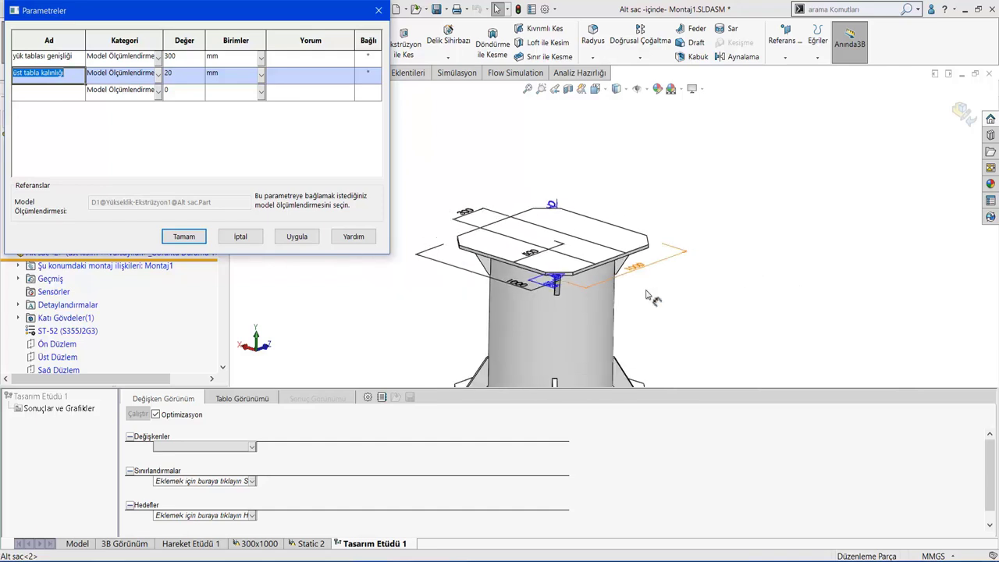
pyautogui.press('f')
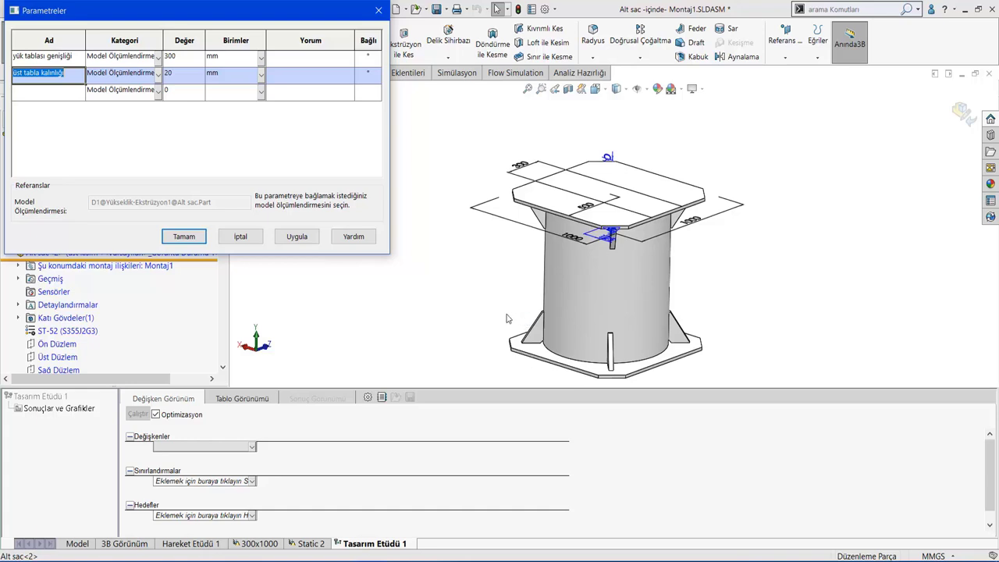
pyautogui.click(50, 94)
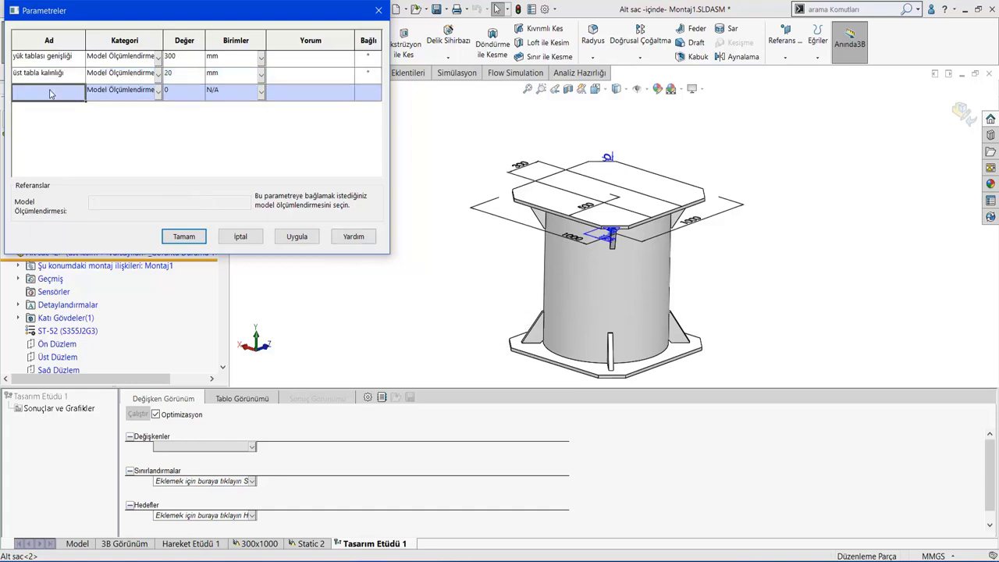
pyautogui.write('malzeme')
pyautogui.click(287, 100)
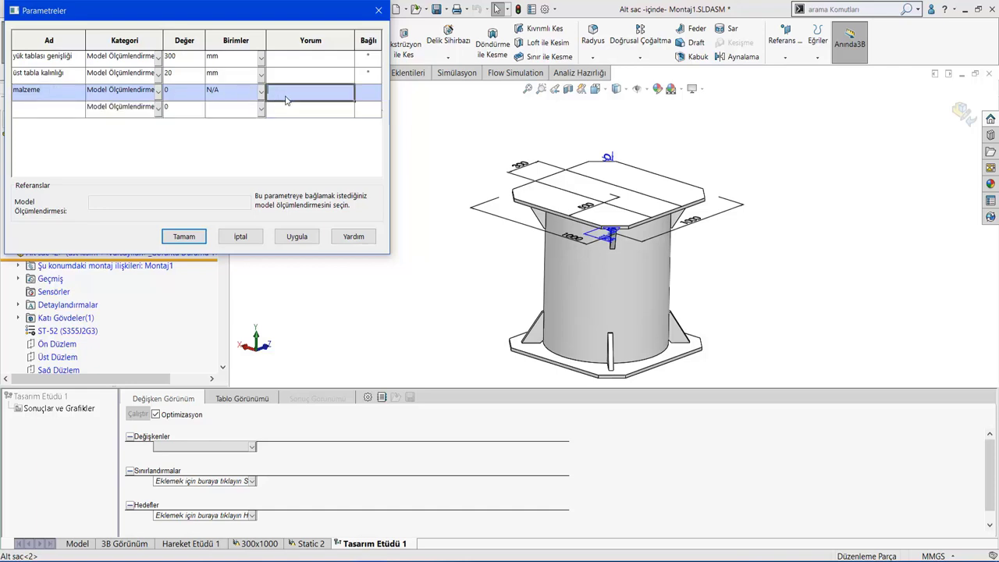
pyautogui.click(158, 95)
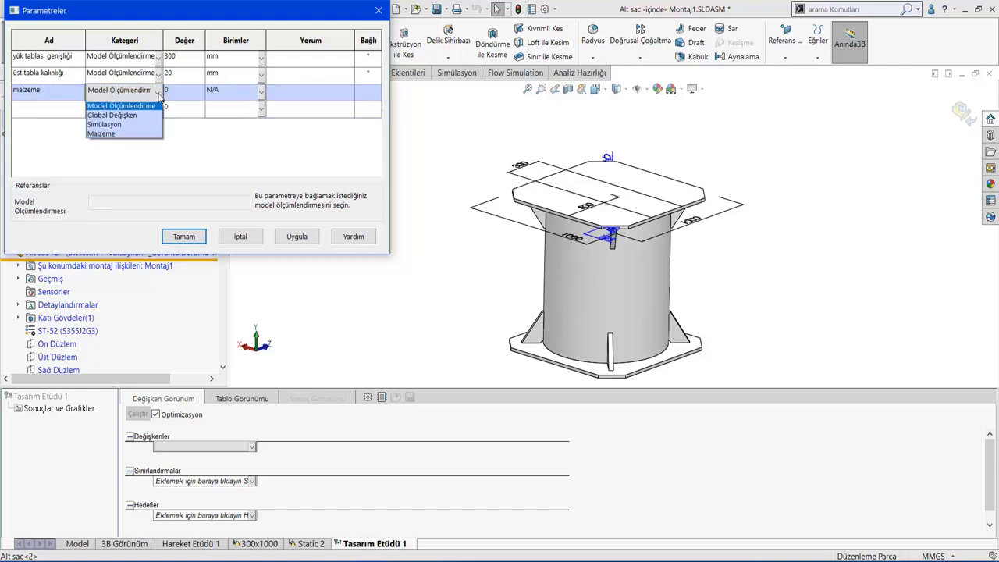
pyautogui.click(134, 137)
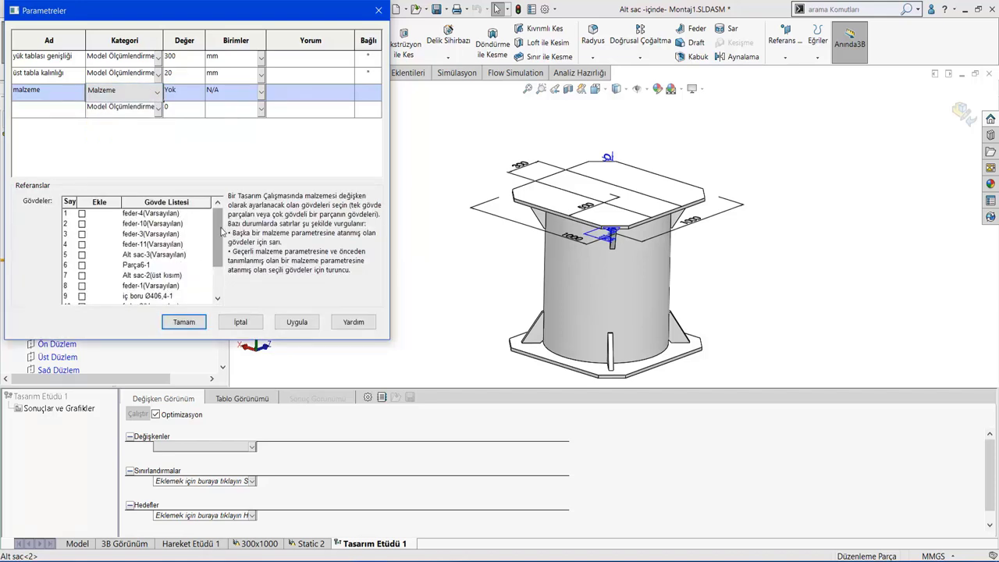
pyautogui.moveTo(223, 230); pyautogui.dragTo(222, 268)
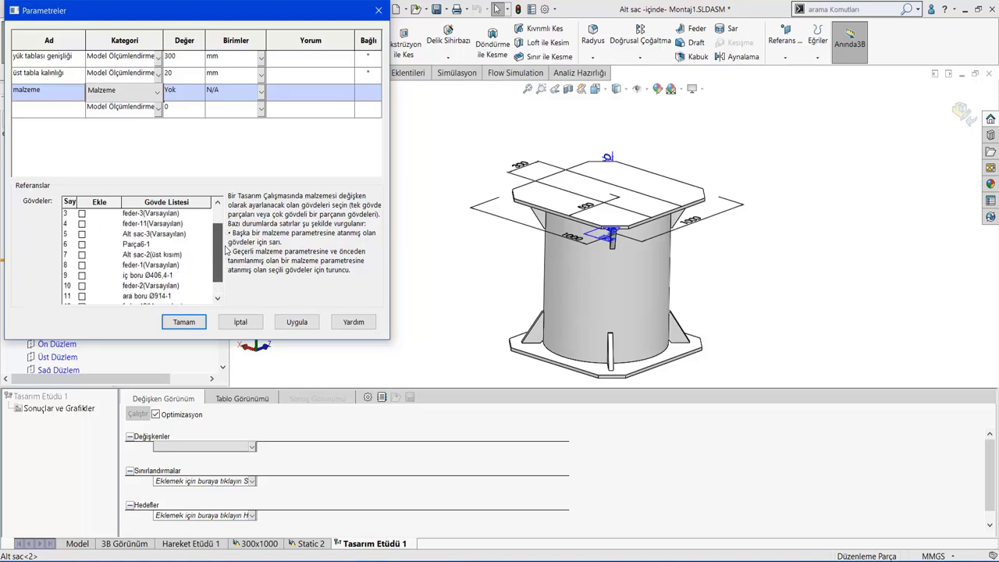
pyautogui.click(76, 92)
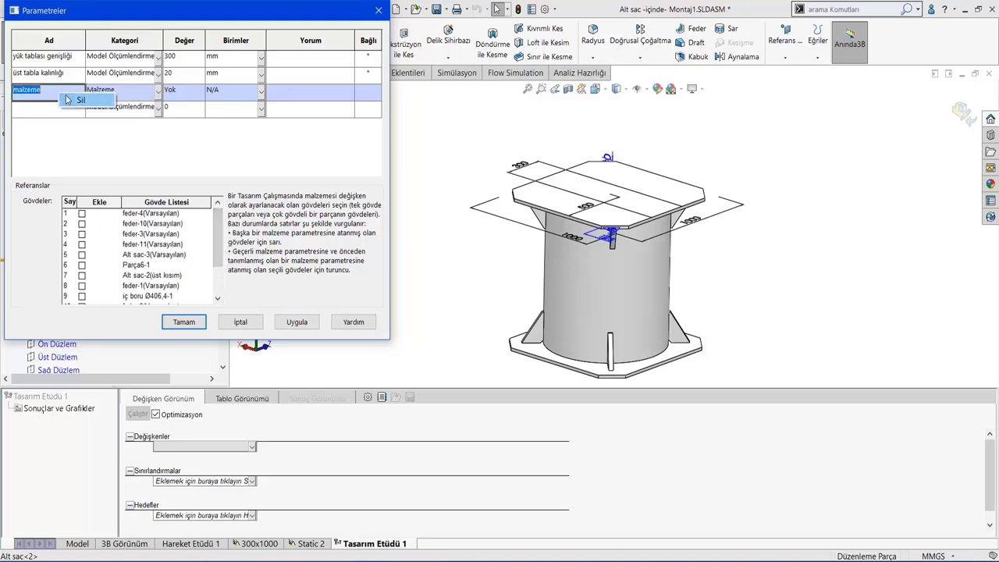
pyautogui.press('Delete')
pyautogui.click(224, 219)
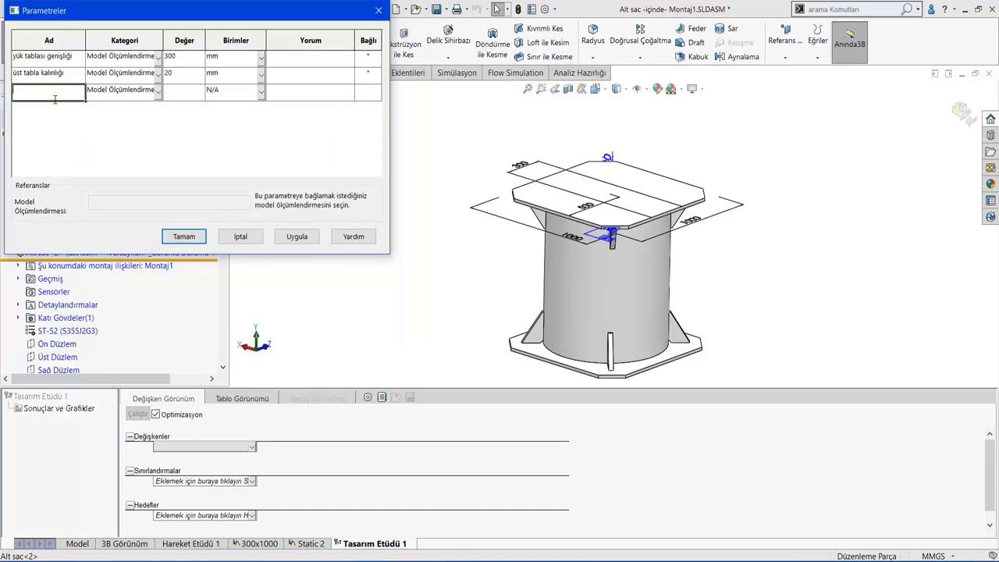
# Add a feder adedi parameter linked to the YerelDaireselÇoğaltma3 pattern's instance count
pyautogui.click(961, 113)
pyautogui.click(61, 95)
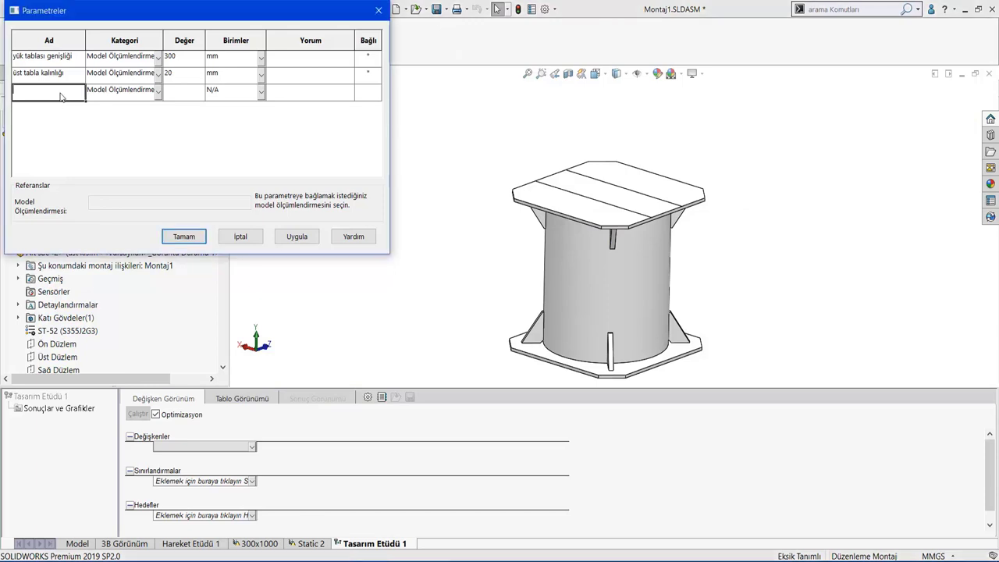
pyautogui.write('fe')
pyautogui.write('der adedi')
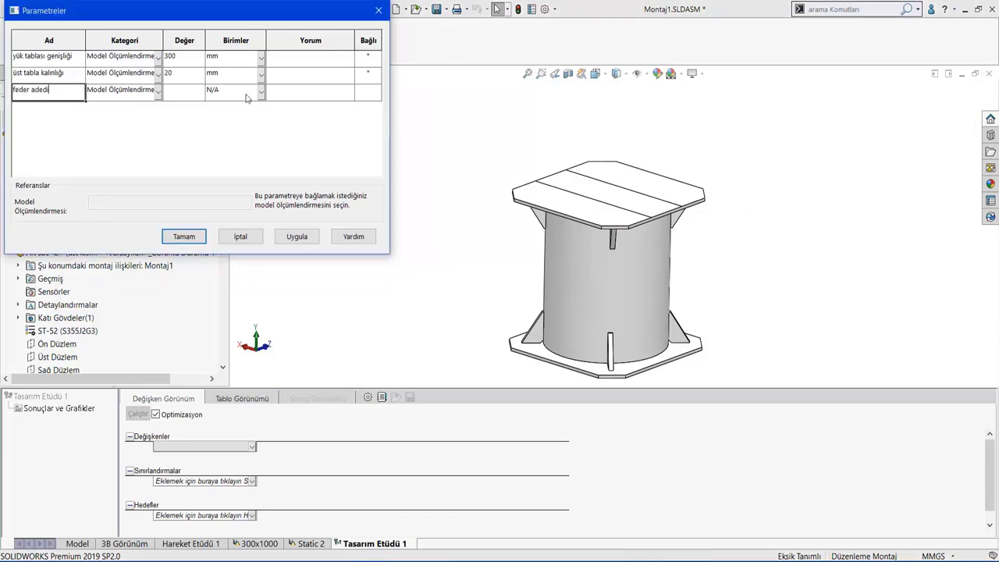
pyautogui.click(371, 93)
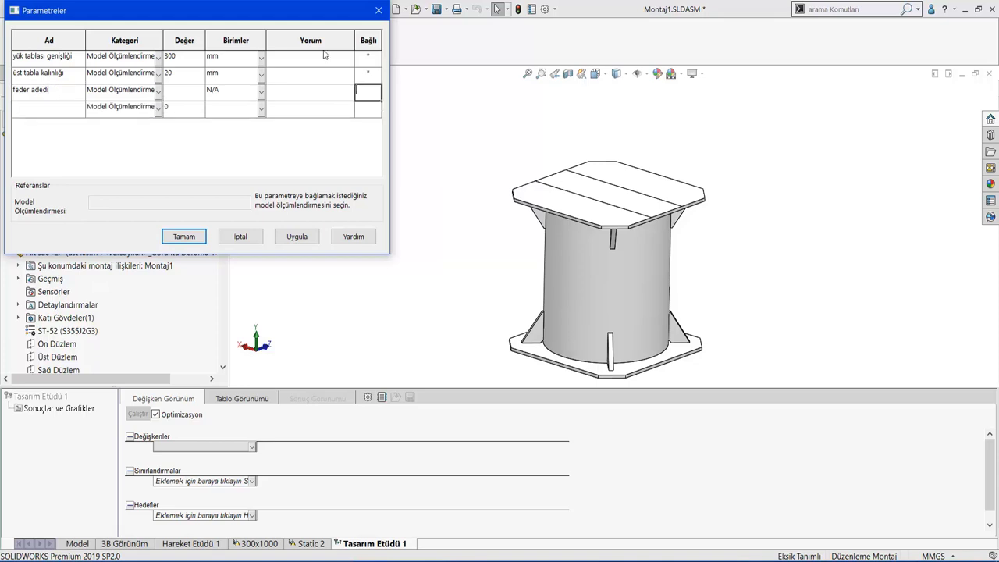
pyautogui.moveTo(280, 11); pyautogui.dragTo(547, 36)
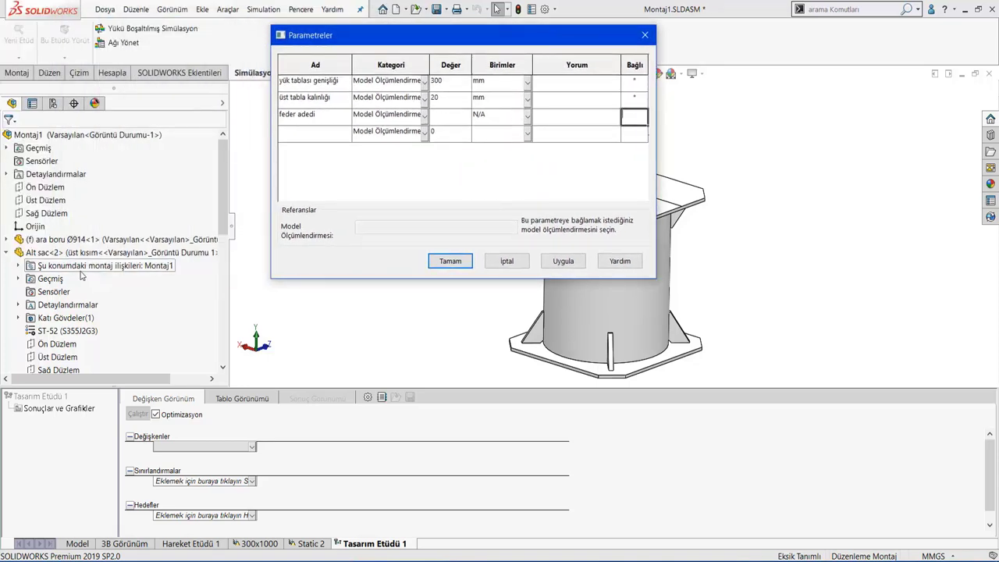
pyautogui.scroll(-5, 99, 257)
pyautogui.scroll(-1, 100, 258)
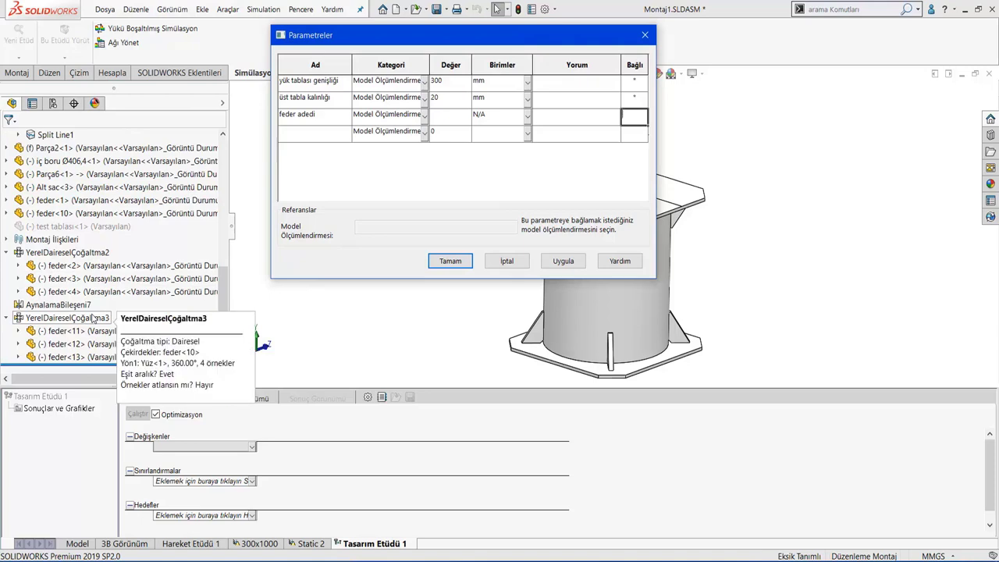
pyautogui.click(92, 319)
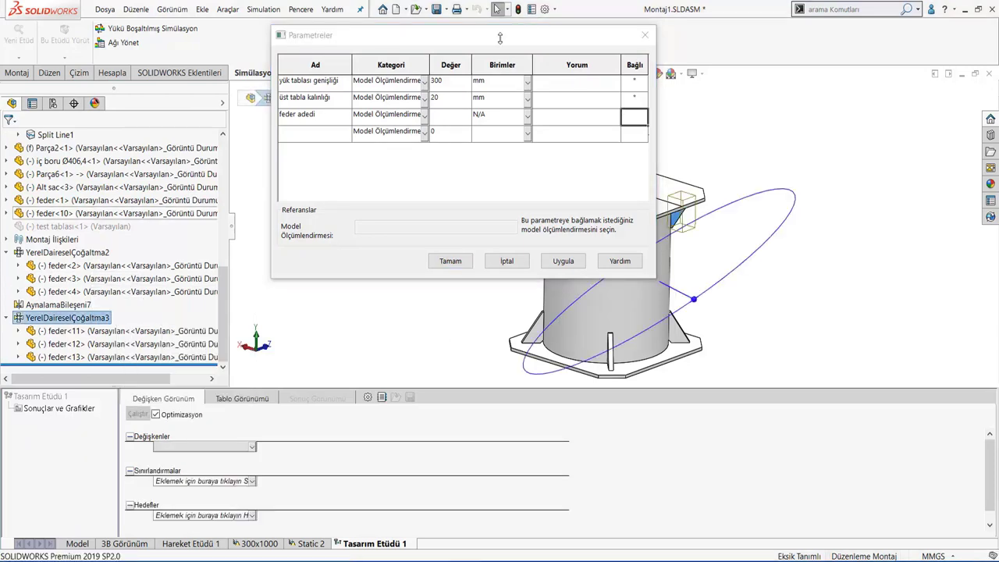
pyautogui.moveTo(495, 39); pyautogui.dragTo(368, 18)
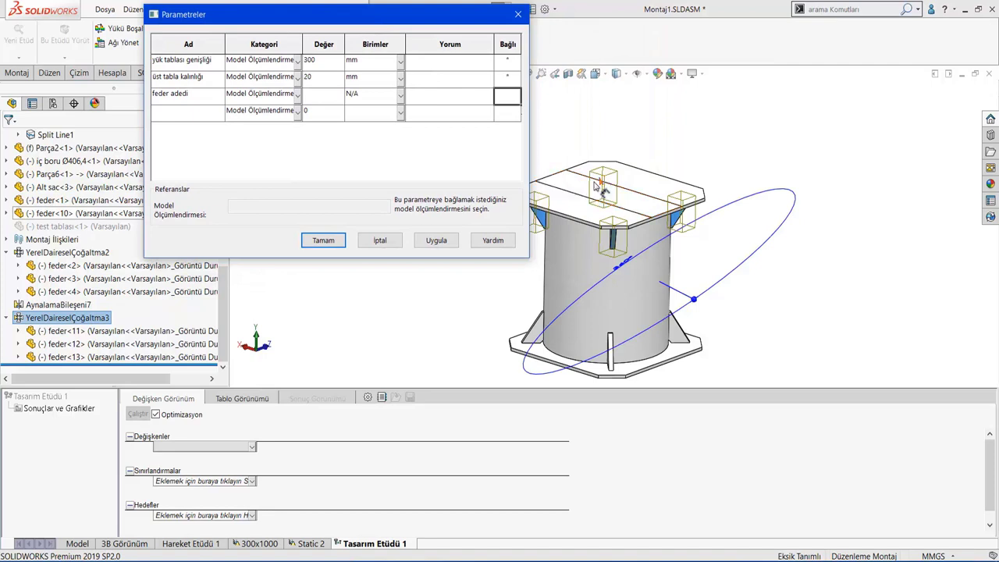
pyautogui.click(602, 185)
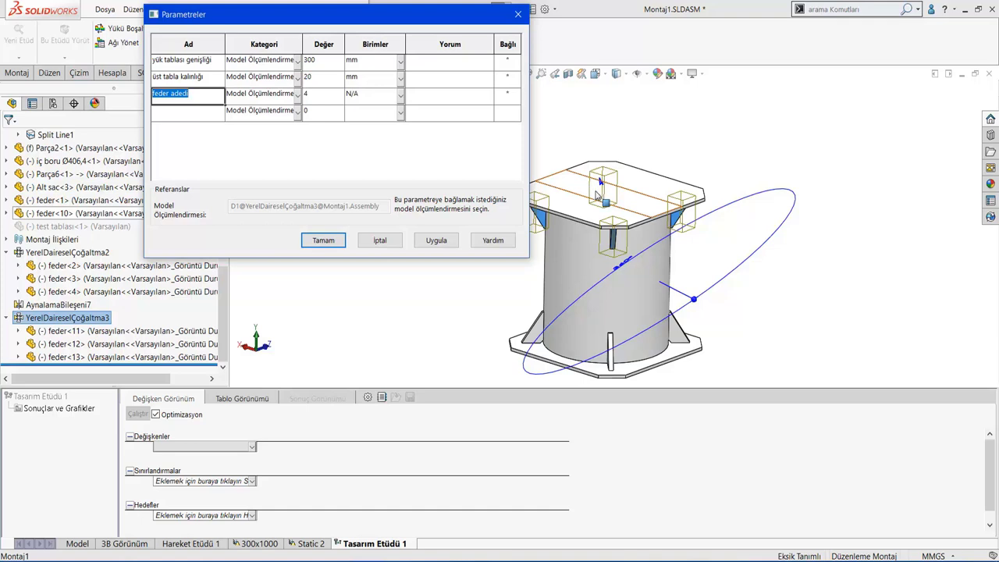
# Delete the feder adedi parameter row and confirm with Evet
pyautogui.click(197, 116)
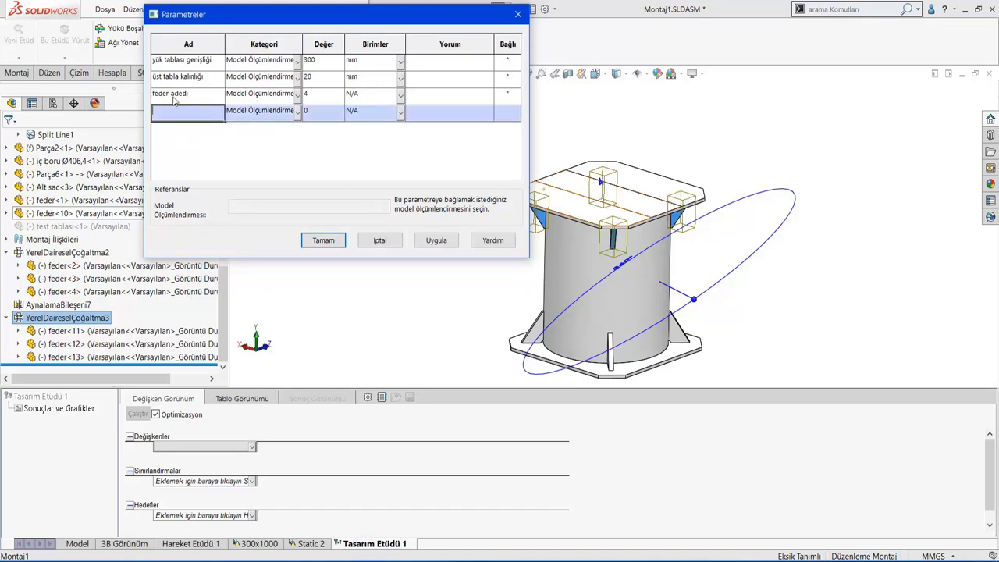
pyautogui.click(174, 99)
pyautogui.rightClick(187, 93)
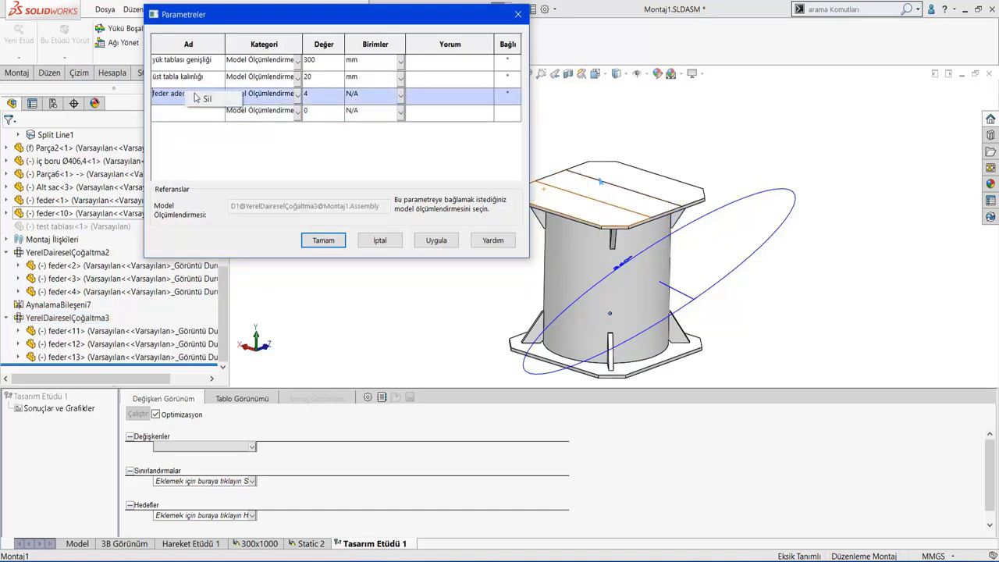
pyautogui.click(196, 97)
pyautogui.click(380, 181)
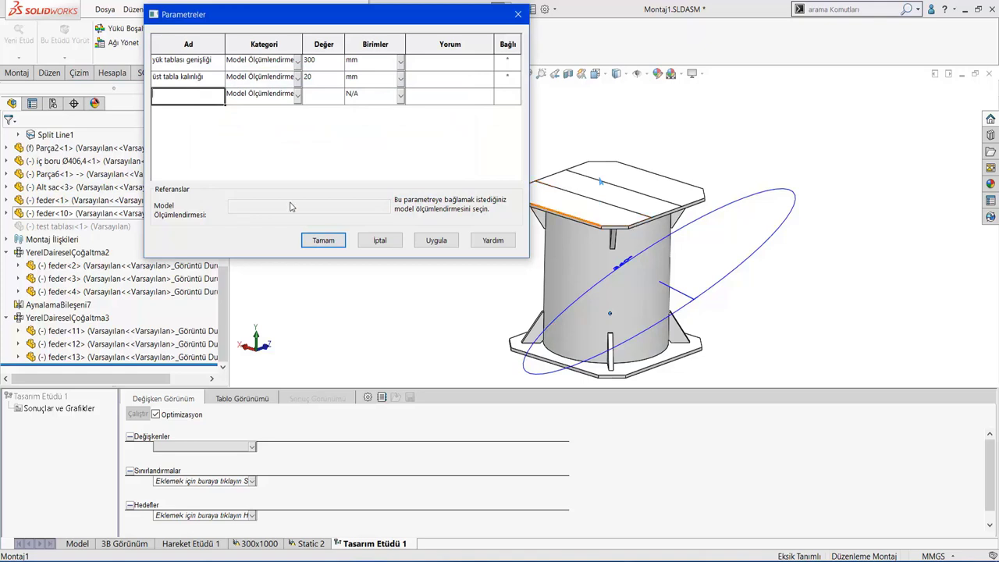
# Apply the parameters and vary yük tablası genişliği from 300 to 1000 mm in 100 mm steps
pyautogui.click(425, 245)
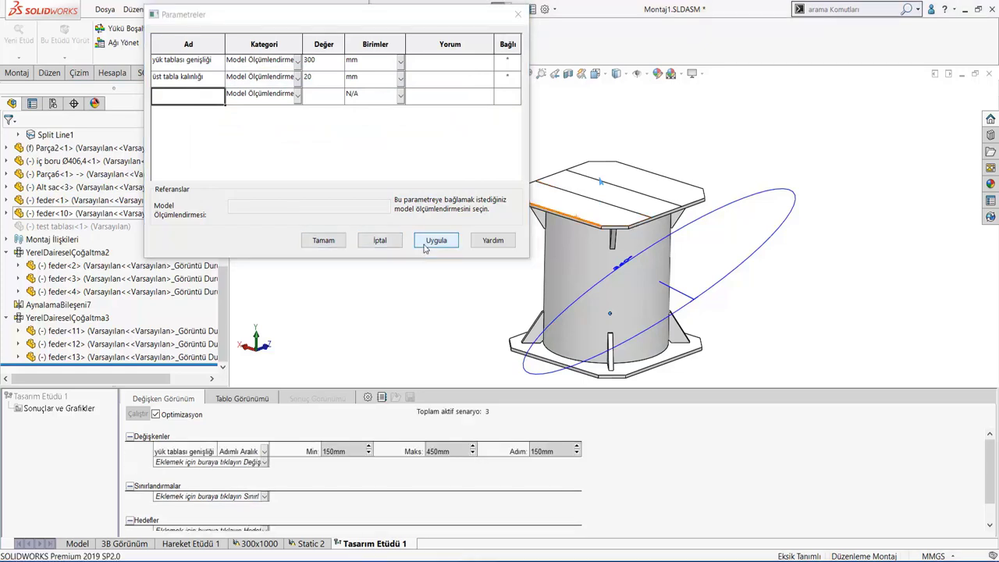
pyautogui.click(334, 240)
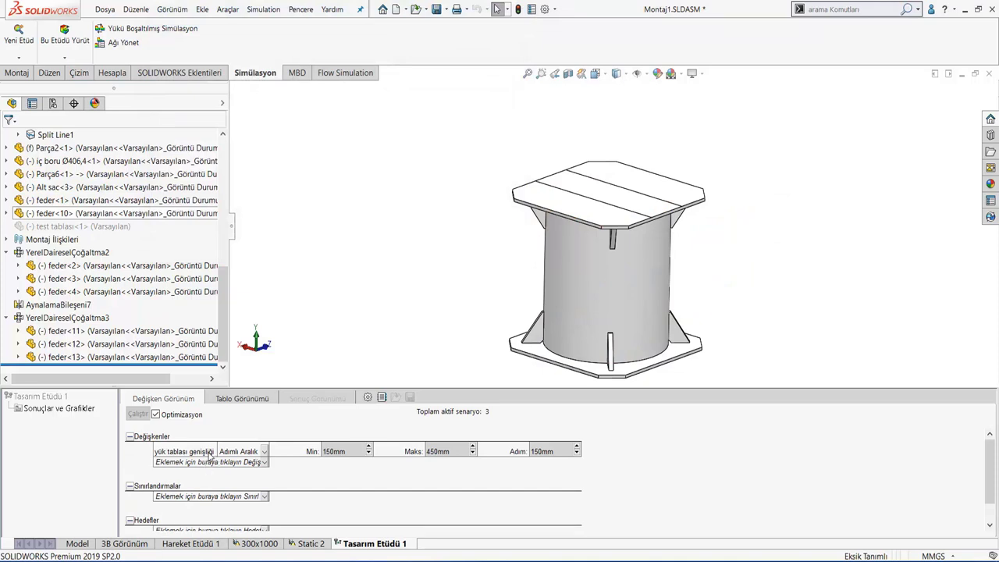
pyautogui.click(334, 457)
pyautogui.write('300')
pyautogui.click(451, 452)
pyautogui.write('1000')
pyautogui.click(550, 452)
pyautogui.write('1')
# Add üst tabla kalınlığı as a variable ranging 15–30 mm in 5 mm steps
pyautogui.click(265, 464)
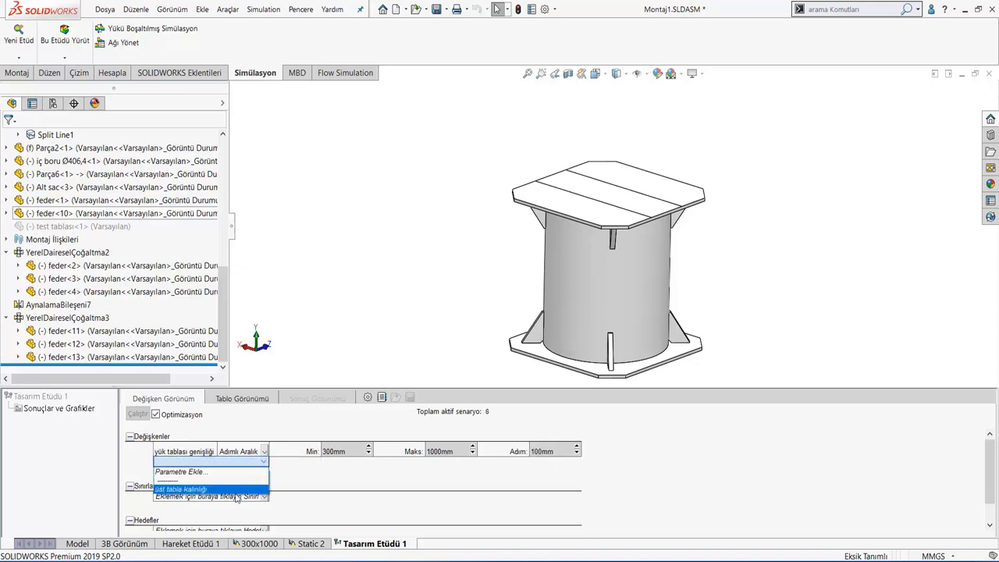
pyautogui.click(226, 490)
pyautogui.doubleClick(331, 467)
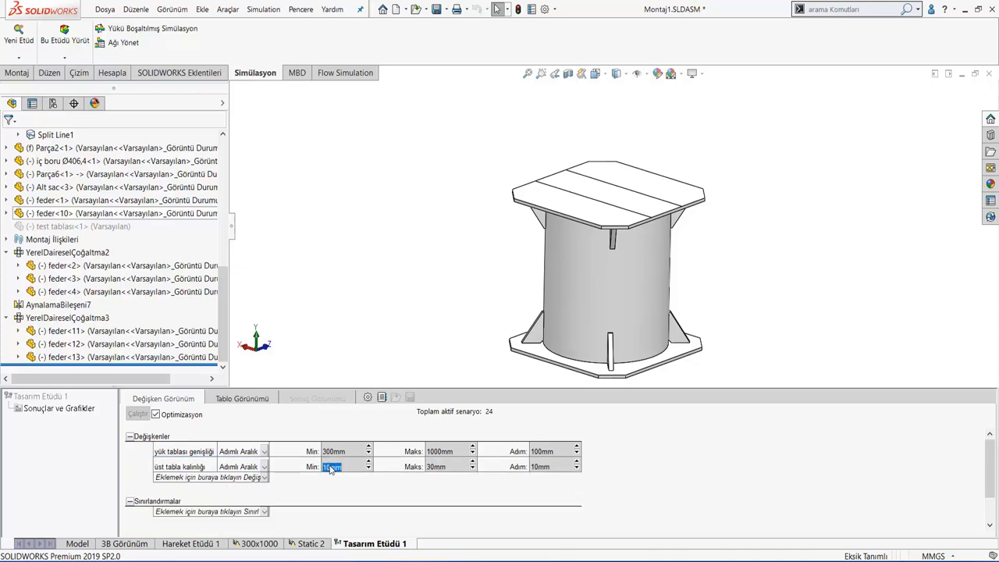
pyautogui.write('15')
pyautogui.doubleClick(445, 468)
pyautogui.doubleClick(548, 470)
pyautogui.write('5')
pyautogui.press('Return')
pyautogui.click(265, 513)
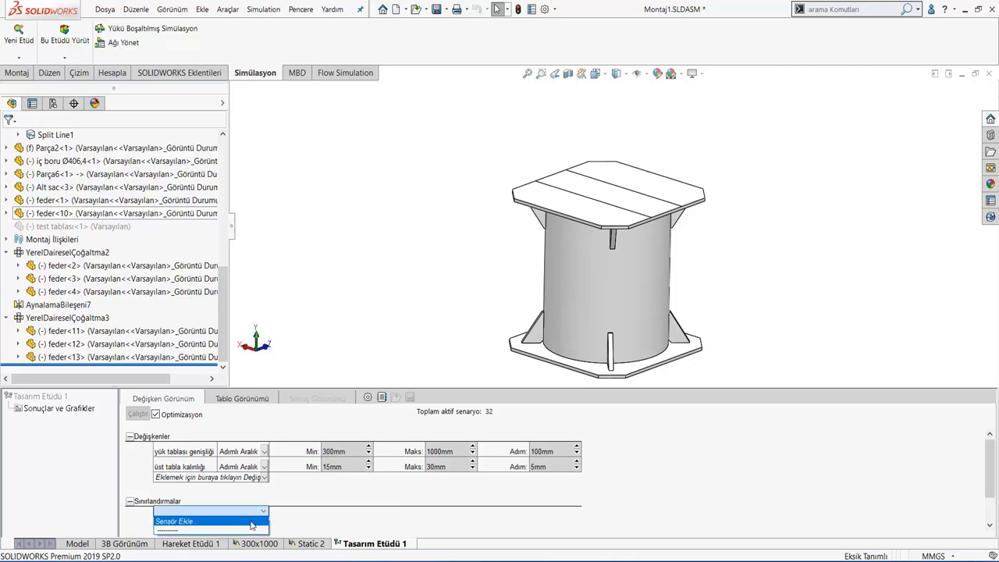
# Create a sensor reading Simulation Data > Güvenlik Faktörü at Model Min, rebuilding the assembly
pyautogui.click(252, 521)
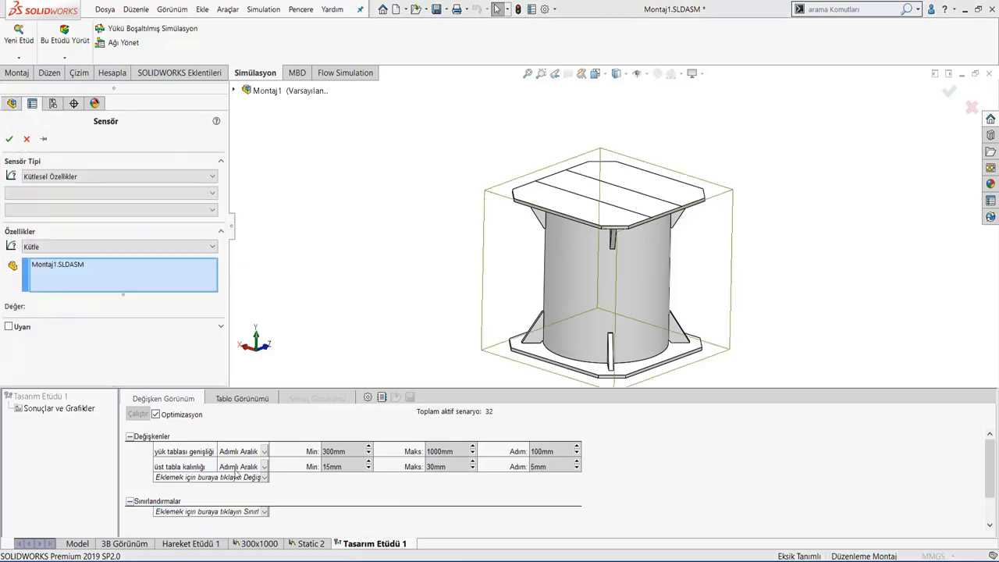
pyautogui.click(527, 303)
pyautogui.click(63, 177)
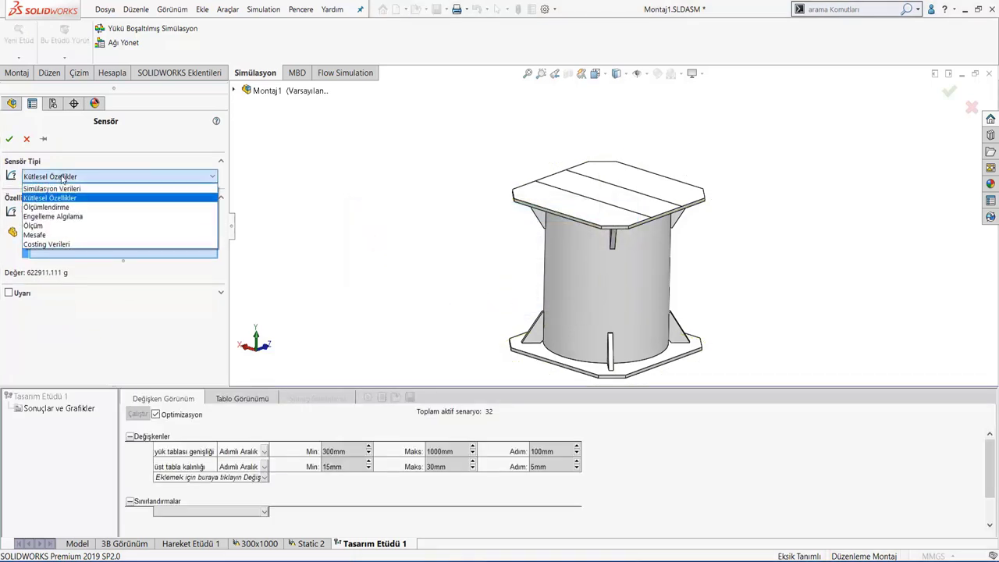
pyautogui.click(62, 188)
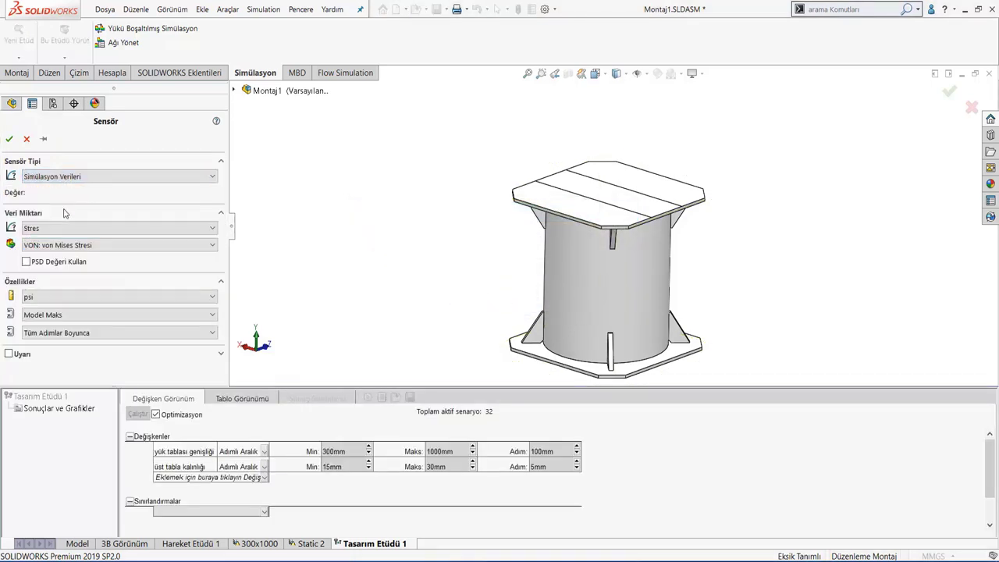
pyautogui.click(61, 231)
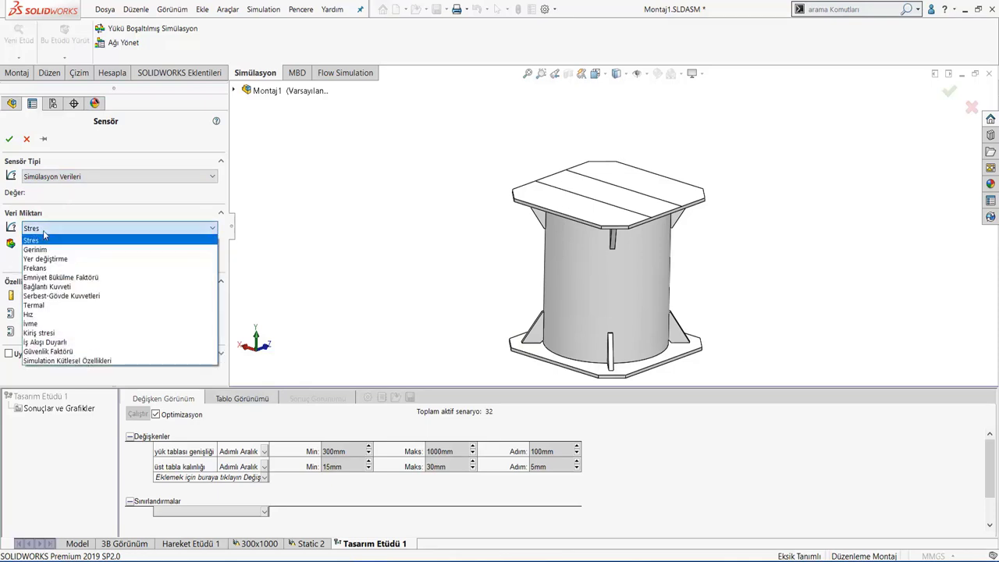
pyautogui.click(78, 351)
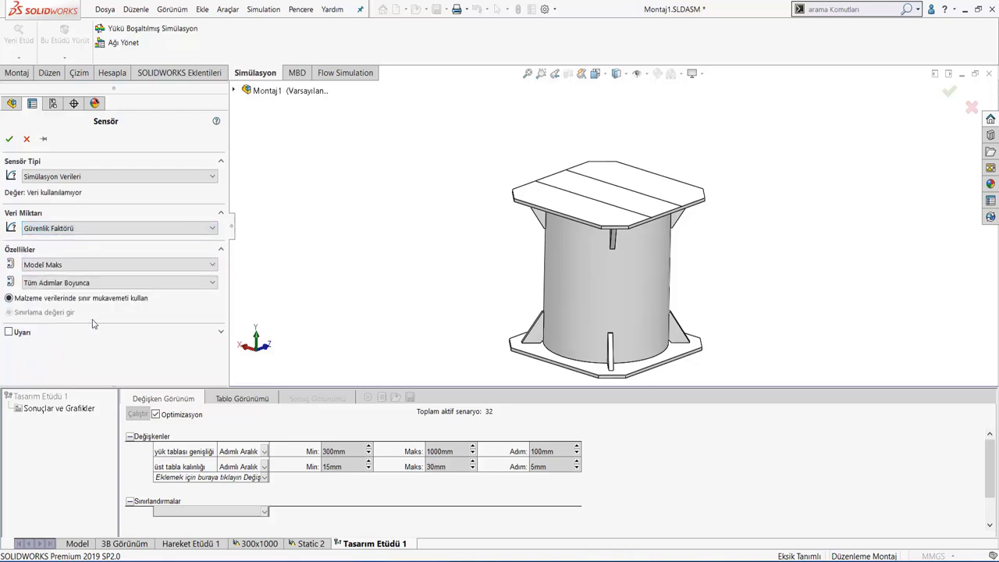
pyautogui.click(69, 268)
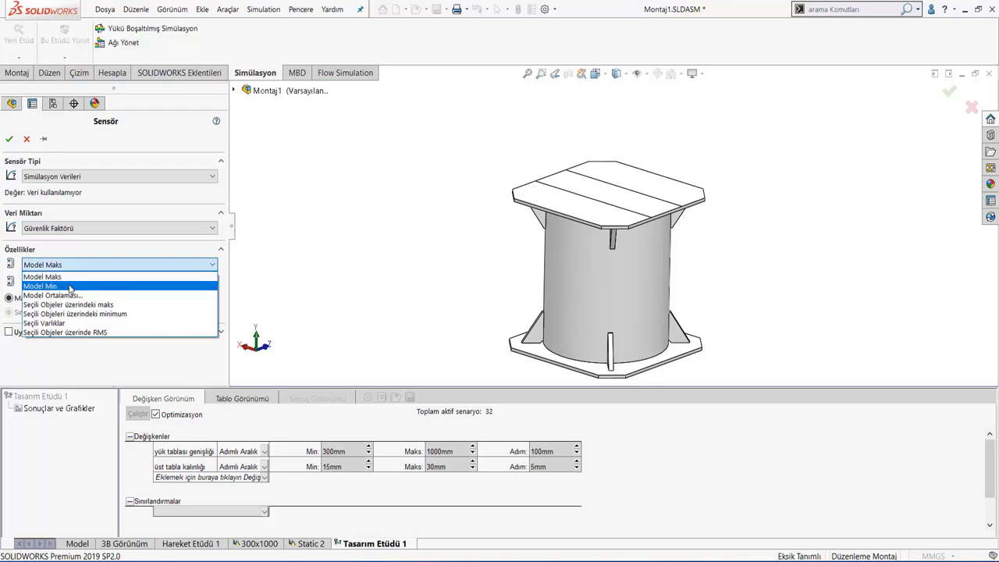
pyautogui.click(70, 287)
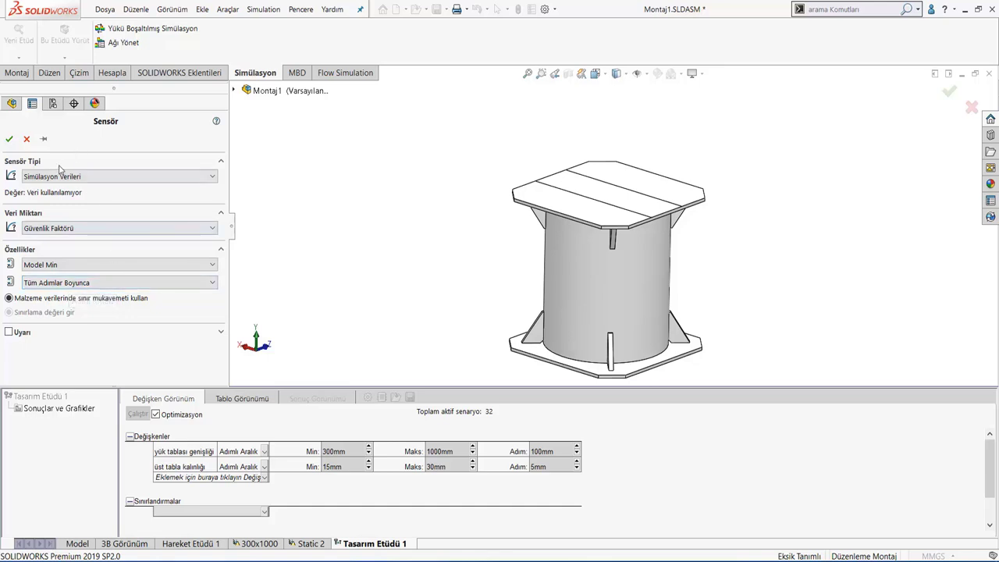
# Enable the sensor's Uyarı alert at 1.5 and add it as the study constraint
pyautogui.click(9, 333)
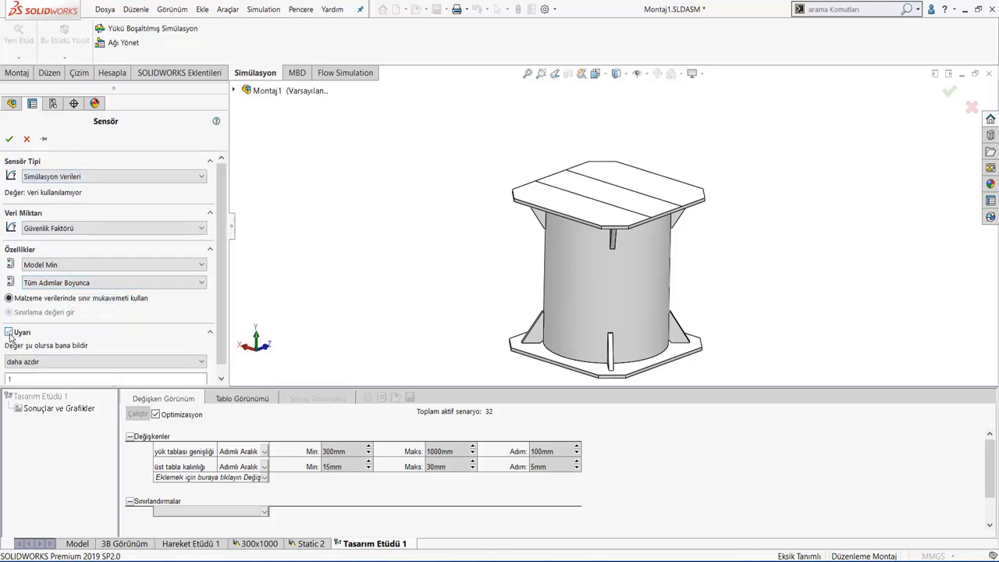
pyautogui.scroll(-1, 73, 360)
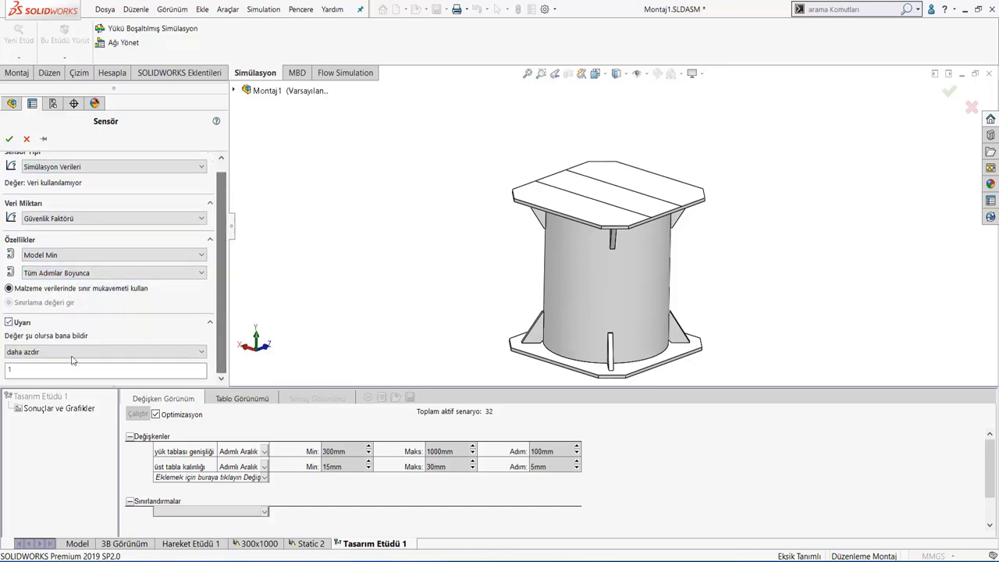
pyautogui.click(55, 367)
pyautogui.write('.5')
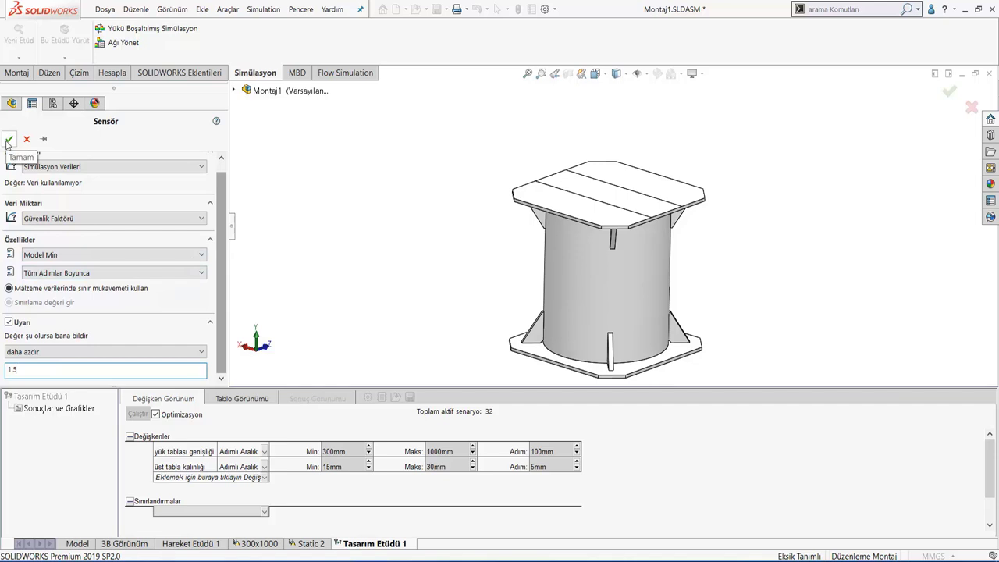
pyautogui.click(8, 139)
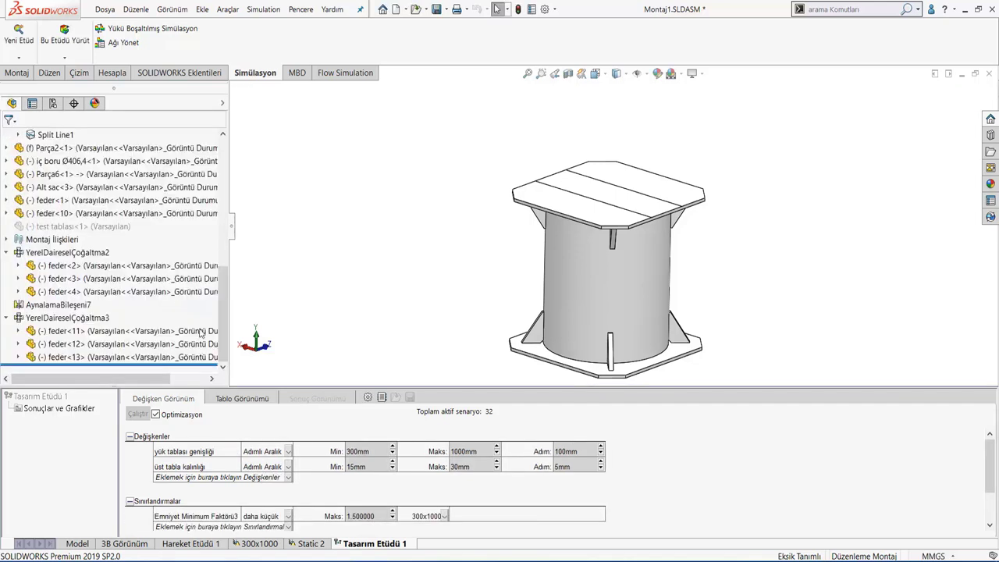
pyautogui.moveTo(991, 462); pyautogui.dragTo(979, 509)
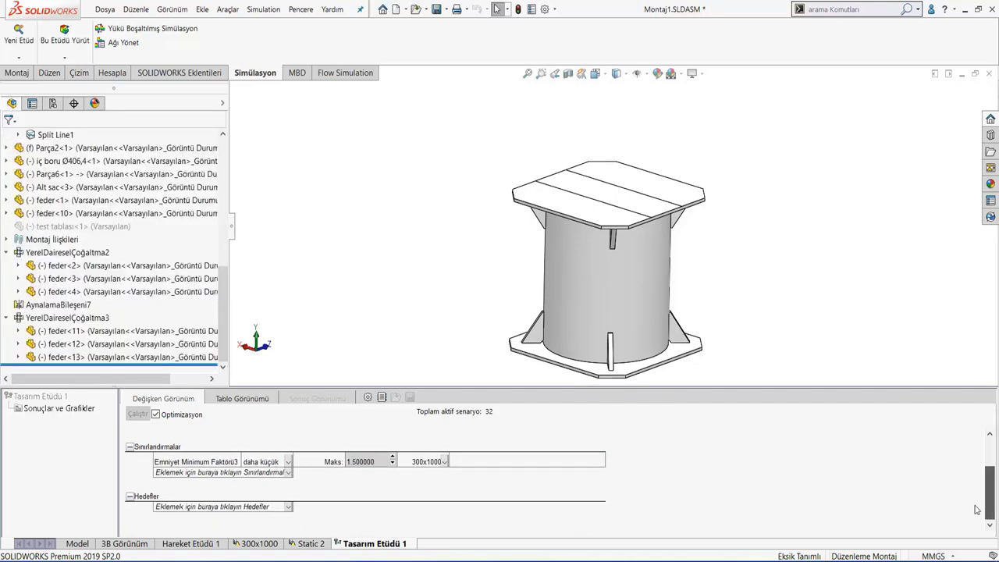
pyautogui.click(246, 507)
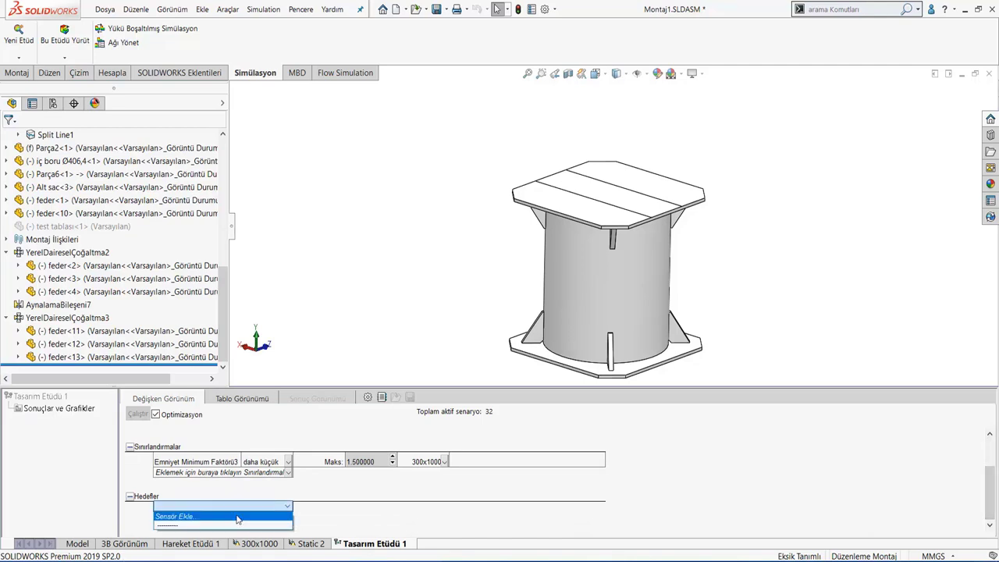
# Add a model-maximum von Mises stress sensor in N/mm^2 (MPa) as goal Stres3
pyautogui.click(219, 516)
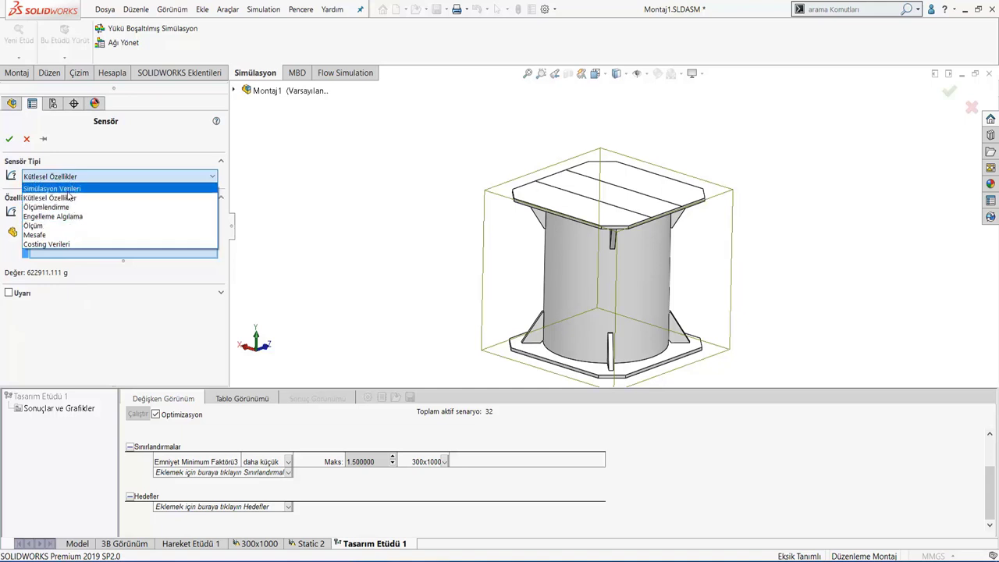
pyautogui.click(70, 189)
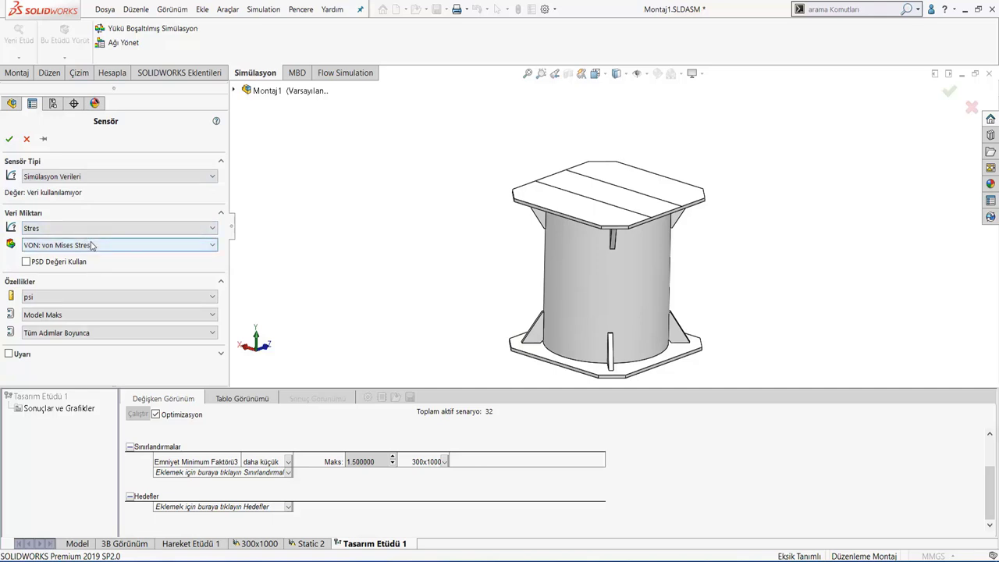
pyautogui.click(42, 315)
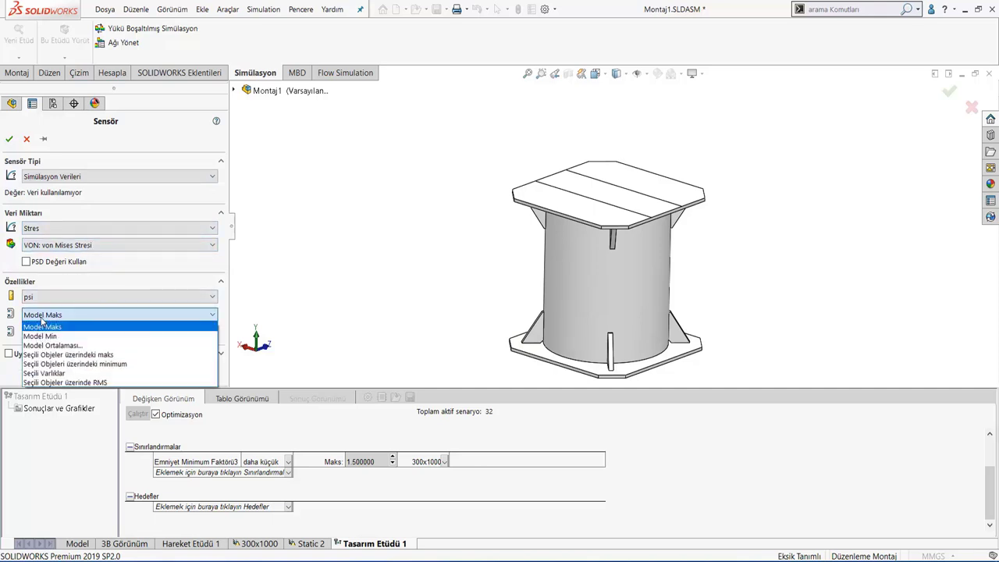
pyautogui.click(42, 320)
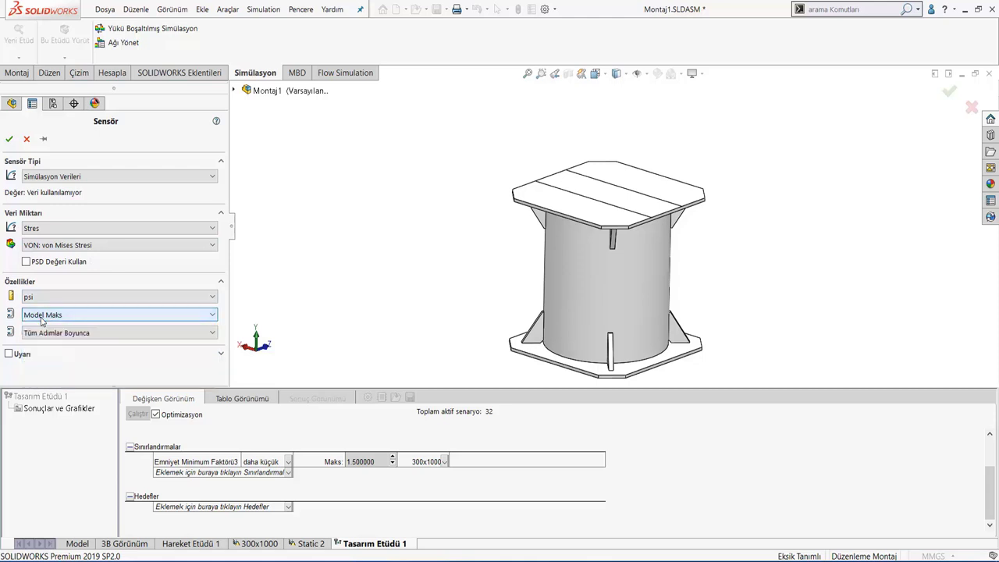
pyautogui.click(44, 301)
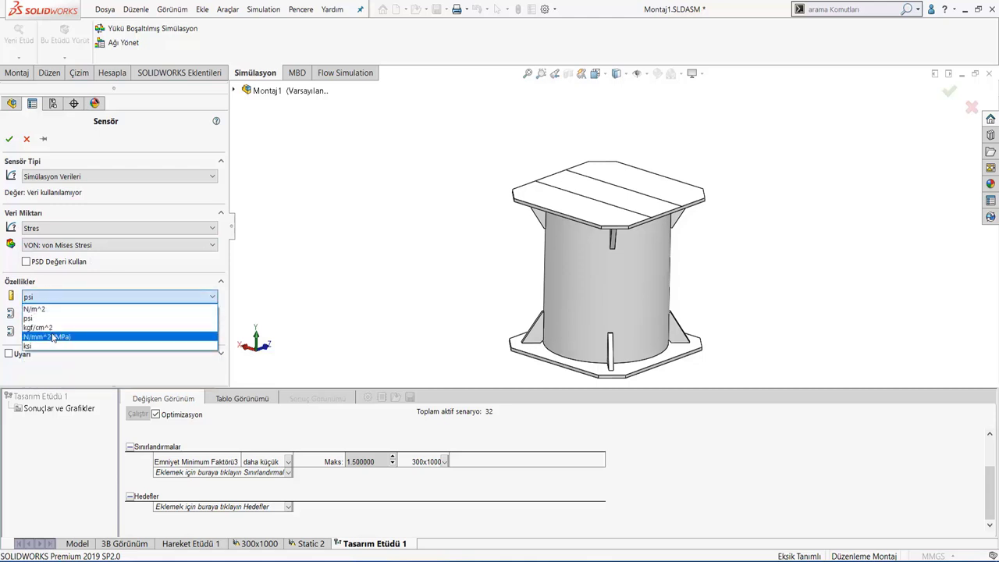
pyautogui.click(52, 337)
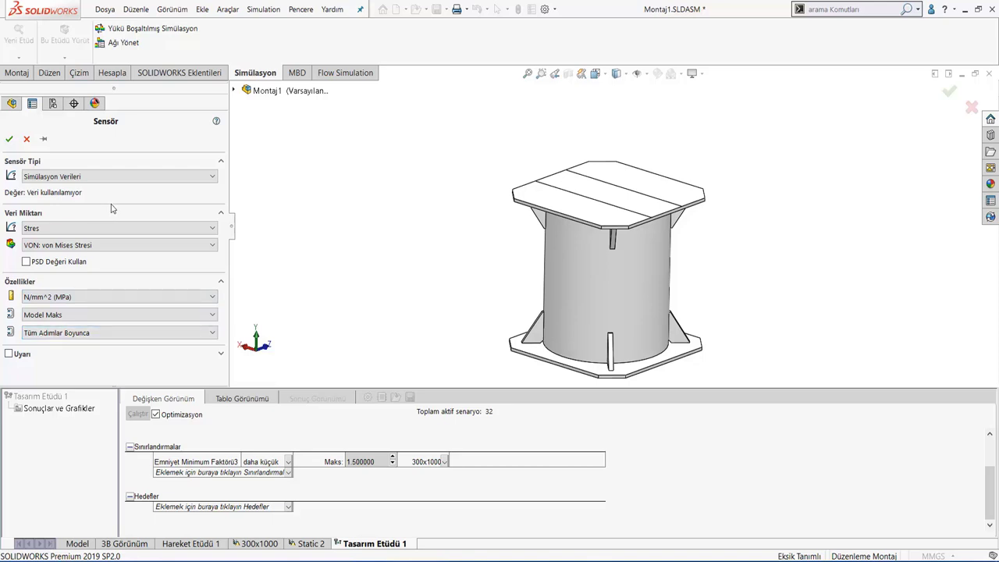
pyautogui.click(10, 139)
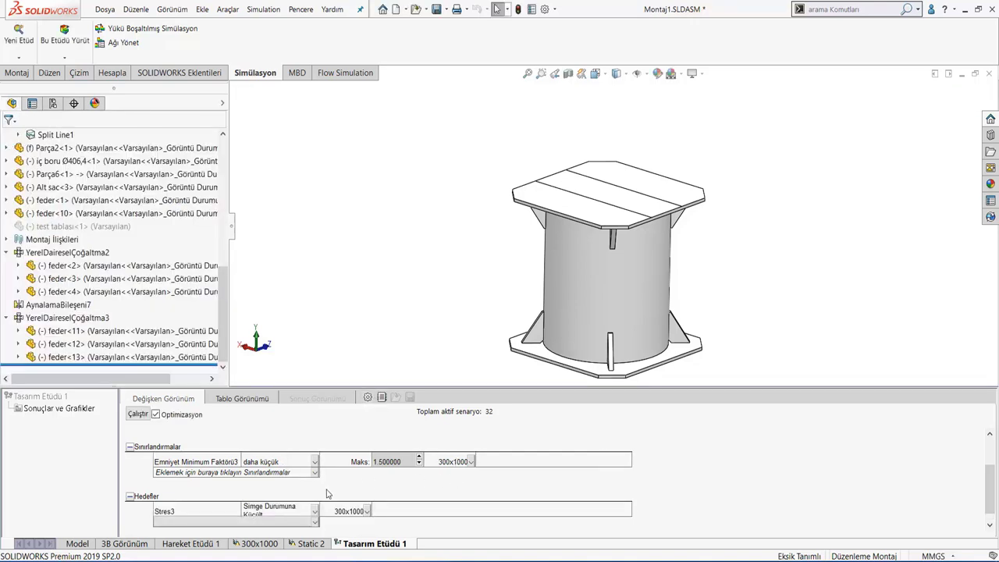
# Set the safety-factor constraint's condition to Yalnızca İzle (monitor only)
pyautogui.click(314, 521)
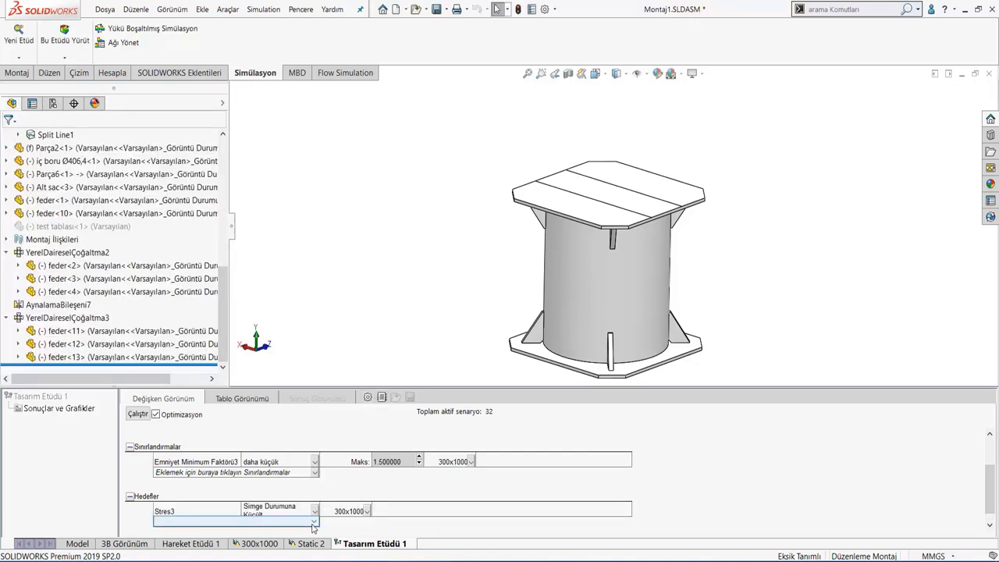
pyautogui.click(314, 463)
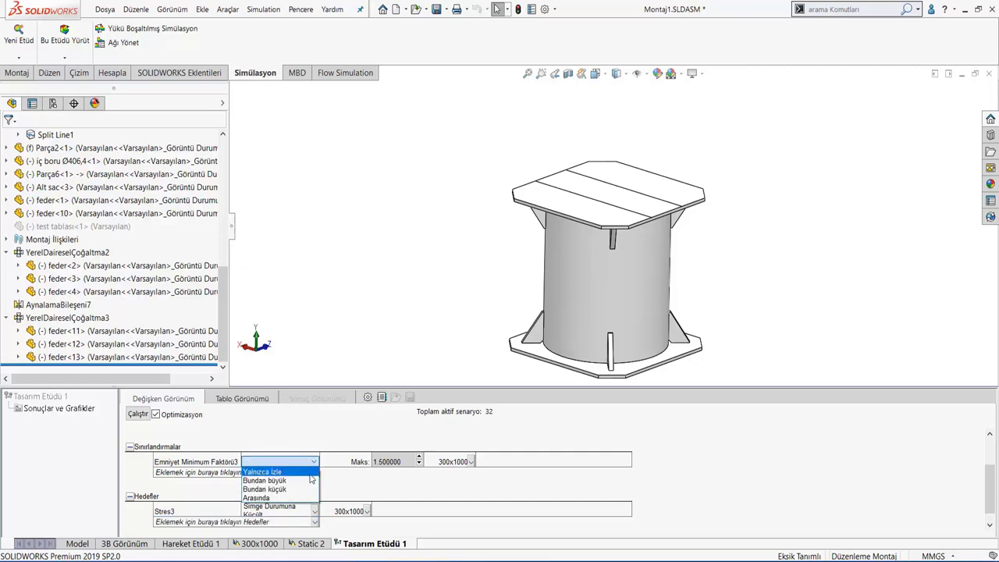
pyautogui.click(311, 473)
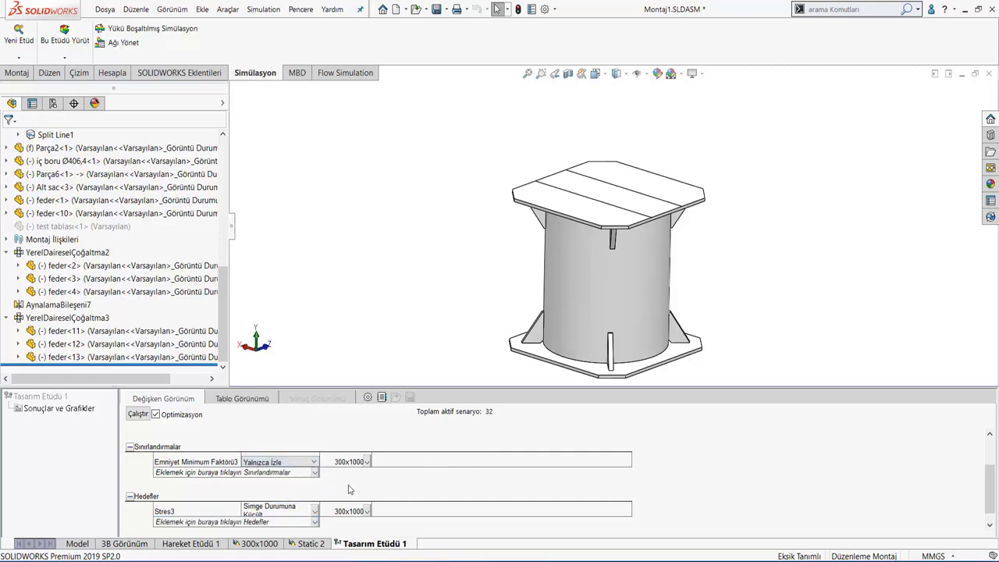
# Set the Stres3 goal to Küçült (minimize) and show the Tablo Görünümü of scenarios
pyautogui.click(316, 522)
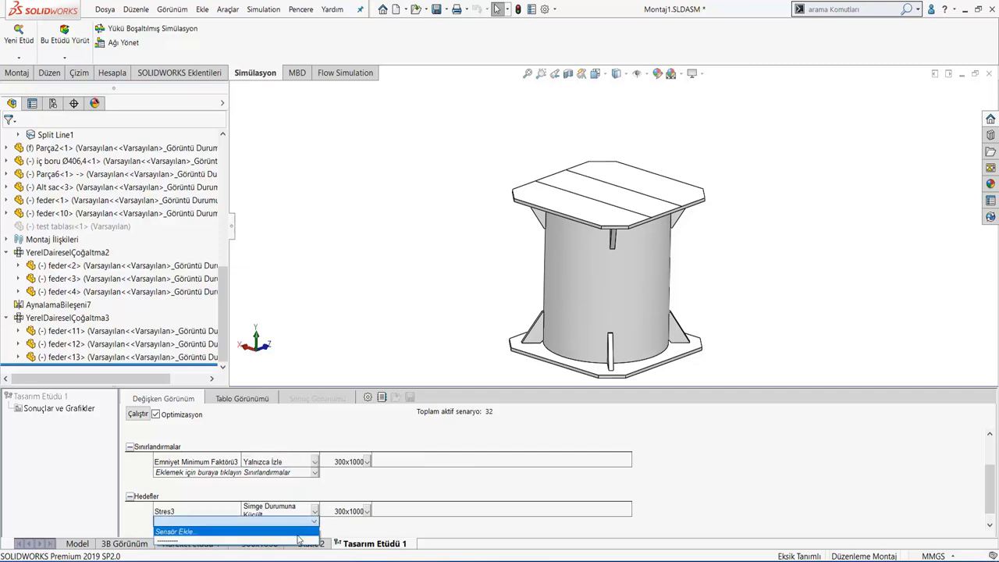
pyautogui.click(300, 519)
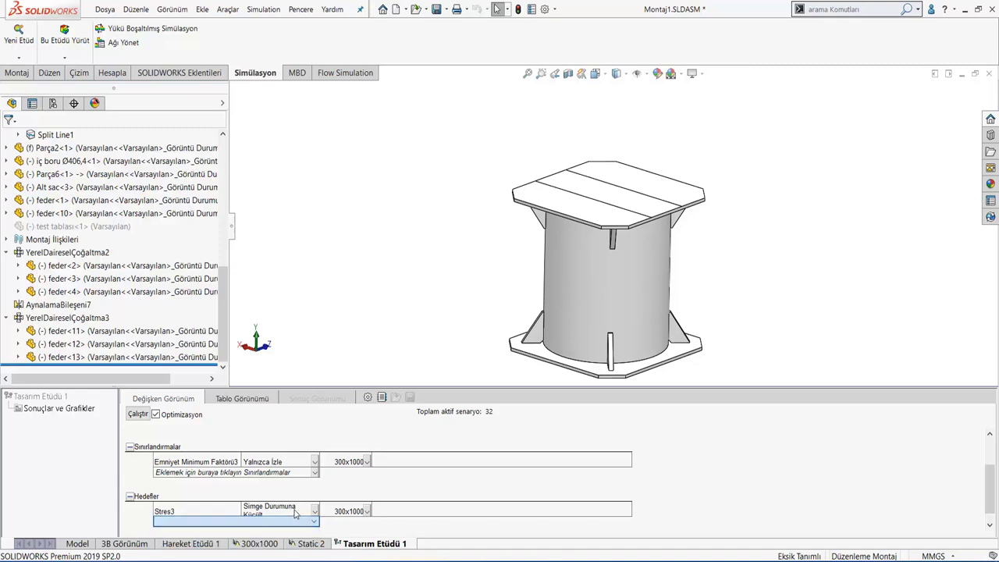
pyautogui.click(316, 512)
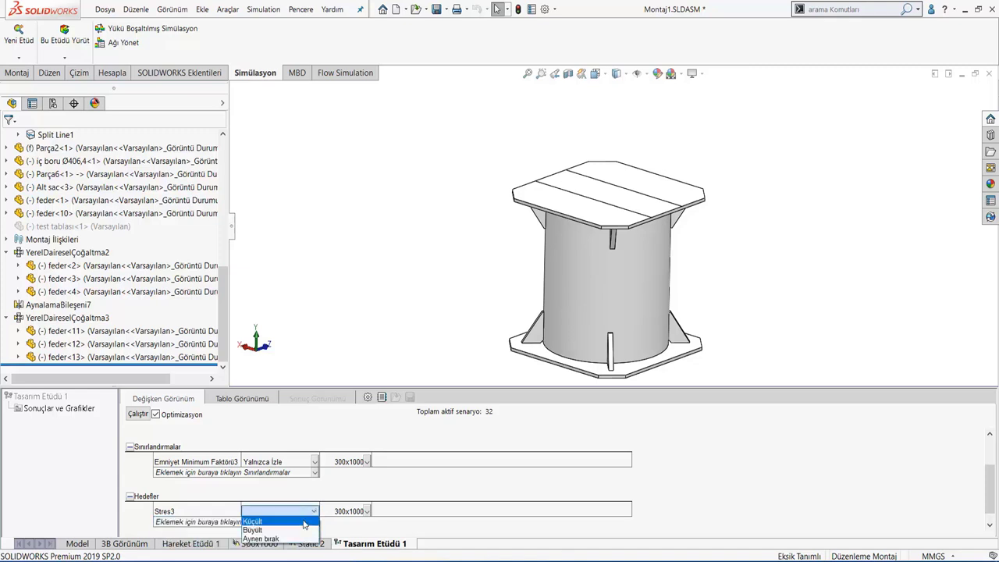
pyautogui.click(257, 523)
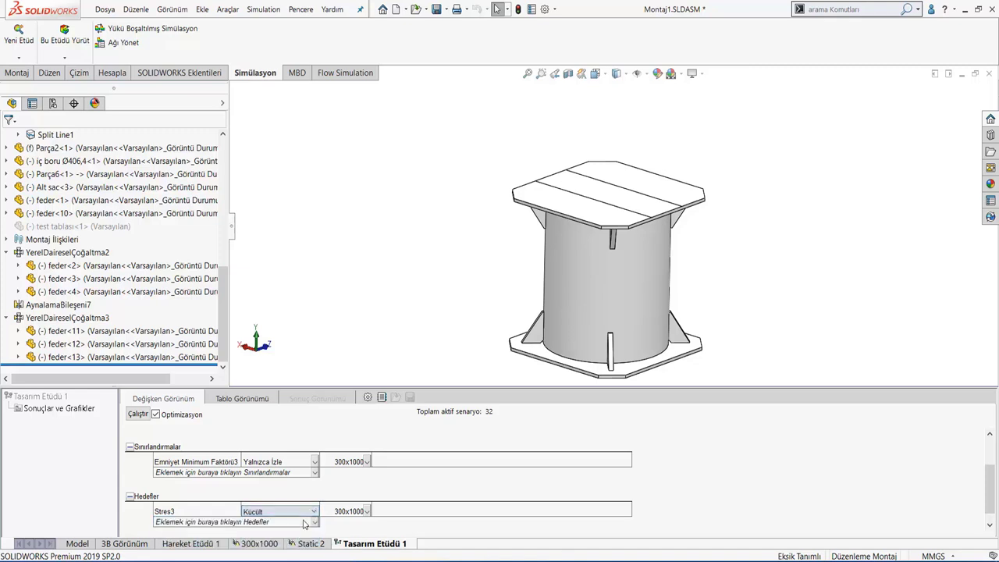
pyautogui.click(686, 478)
pyautogui.click(242, 400)
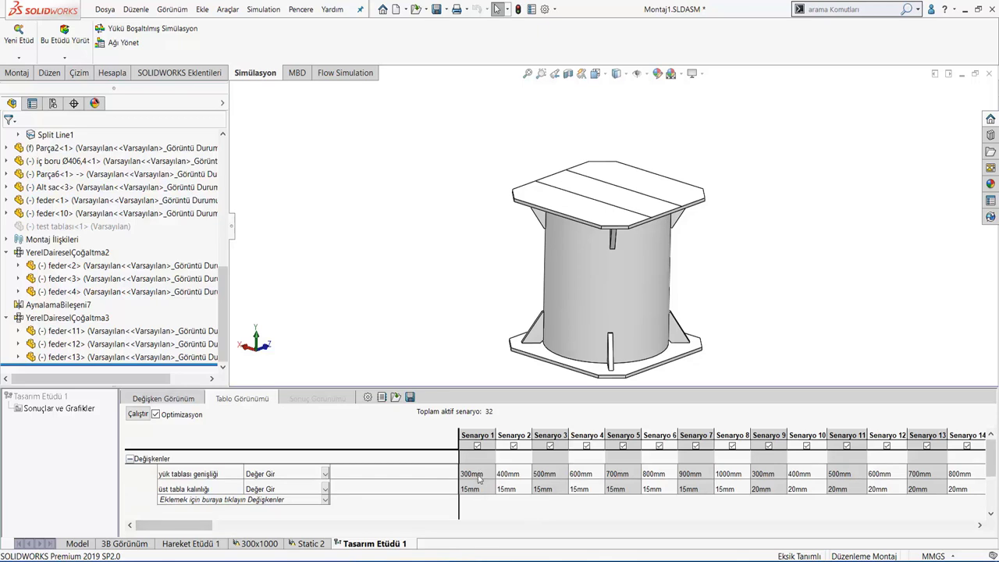
# Run all 34 design study scenarios; optimum found at 500 mm width and 25 mm thickness
pyautogui.moveTo(210, 525)
pyautogui.mouseDown()
pyautogui.moveTo(972, 523)
pyautogui.moveTo(791, 509)
pyautogui.moveTo(791, 561)
pyautogui.mouseUp()
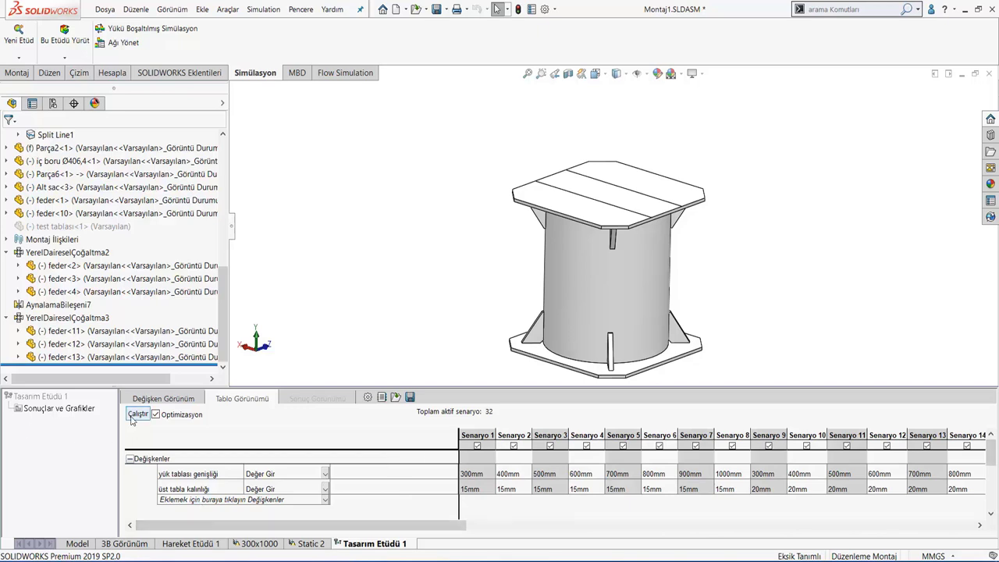
pyautogui.click(133, 418)
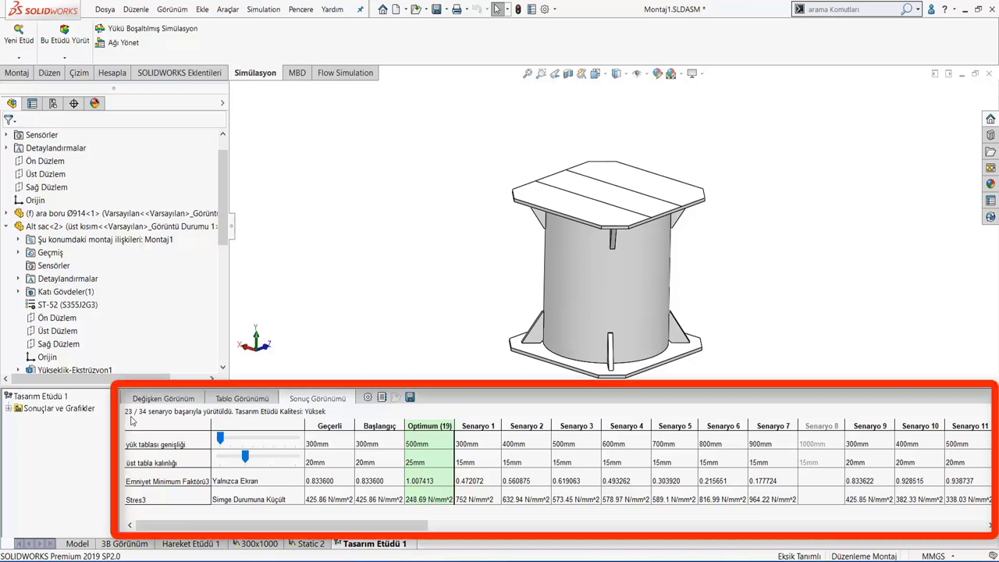
# Load Senaryo 2 and show its Stres3 plot, then its safety-factor plot (min FOS 0.561)
pyautogui.click(465, 426)
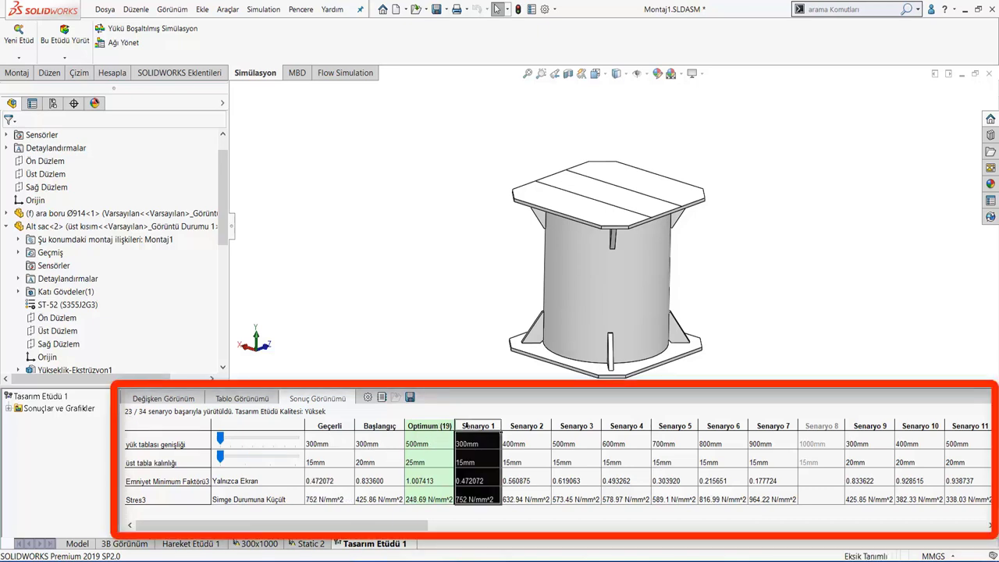
pyautogui.click(519, 423)
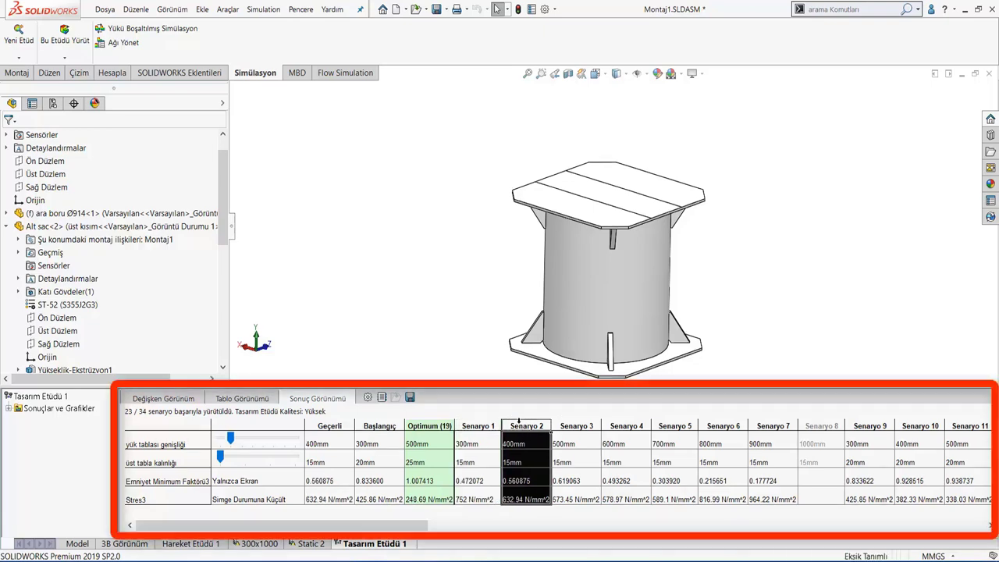
pyautogui.click(5, 409)
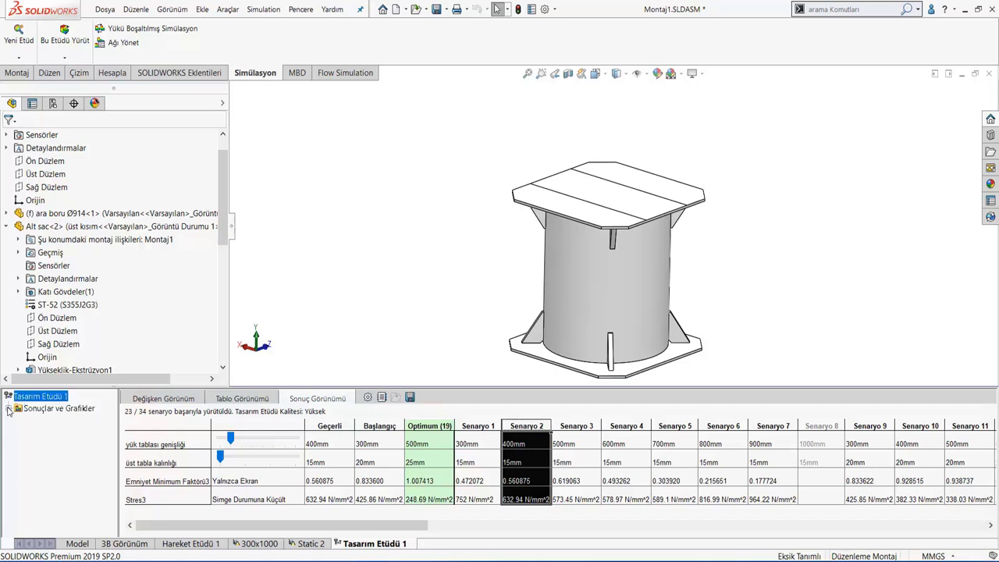
pyautogui.click(8, 409)
pyautogui.rightClick(33, 432)
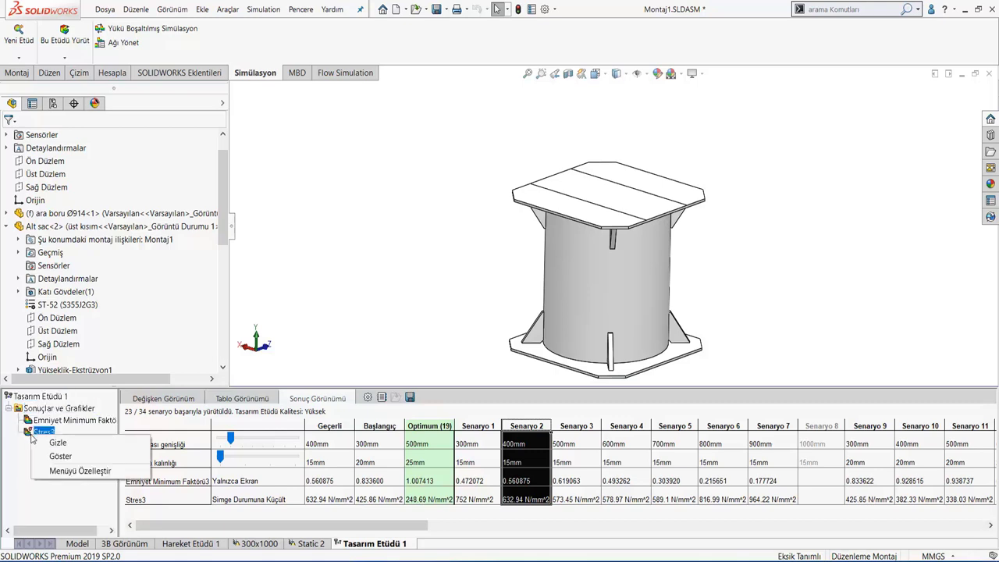
pyautogui.click(54, 458)
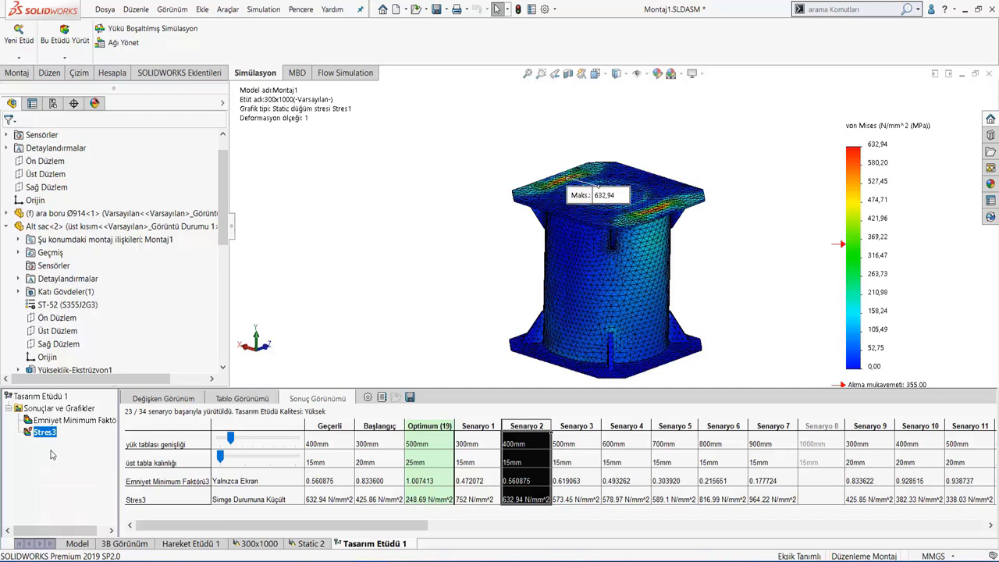
pyautogui.rightClick(62, 425)
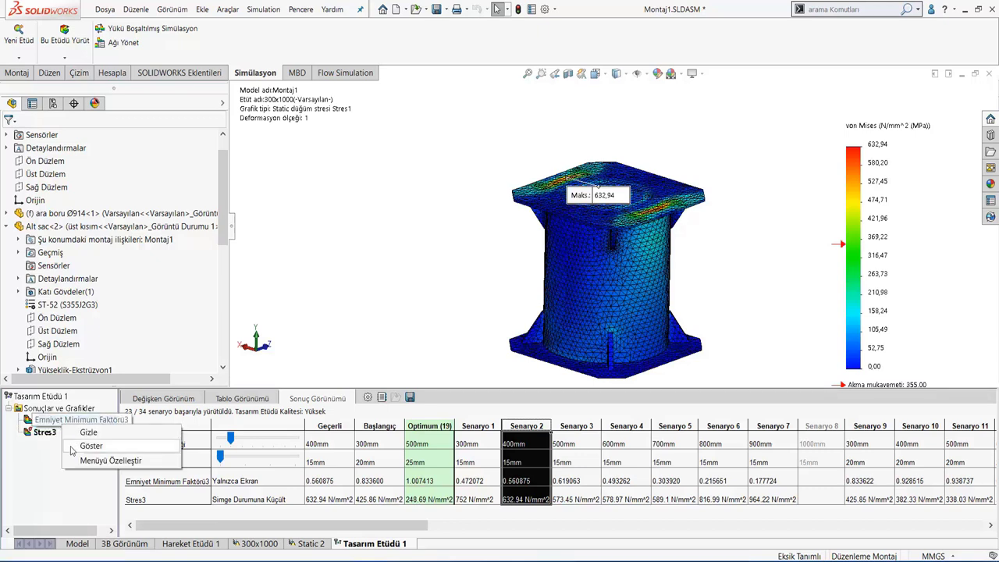
pyautogui.click(70, 448)
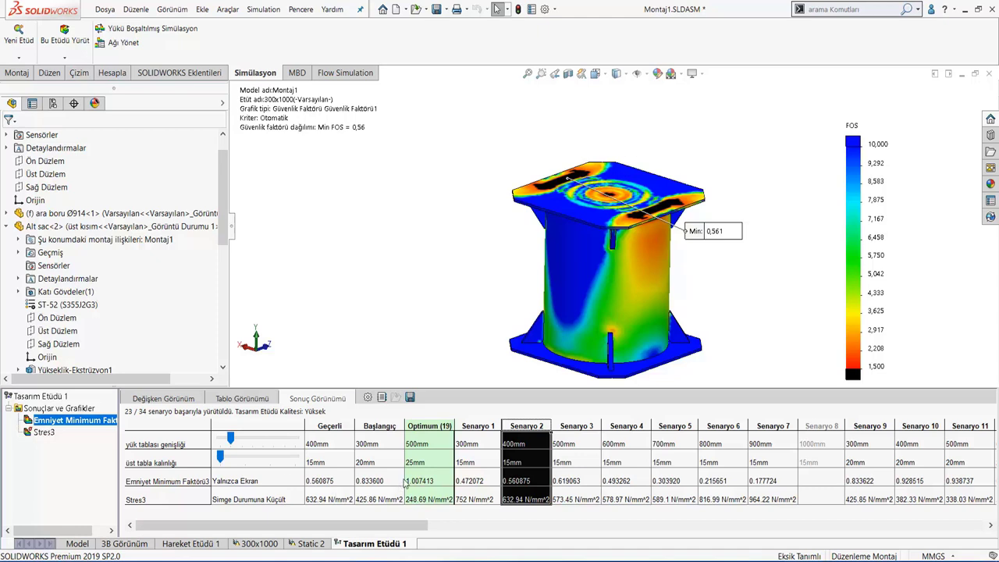
# Load the Optimum (19) scenario and inspect its 1.007 minimum safety factor at the bracket
pyautogui.click(427, 425)
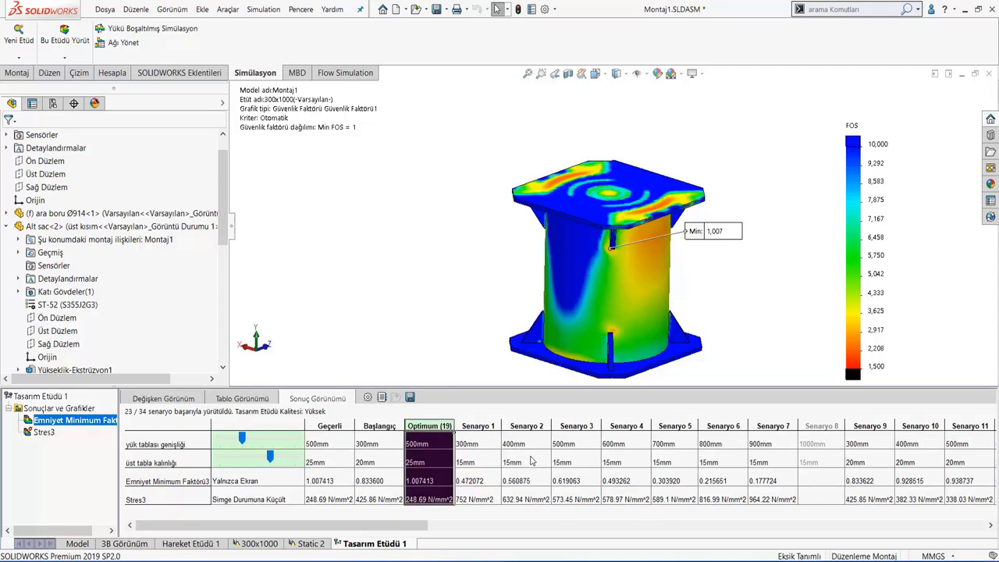
pyautogui.scroll(-5, 606, 250)
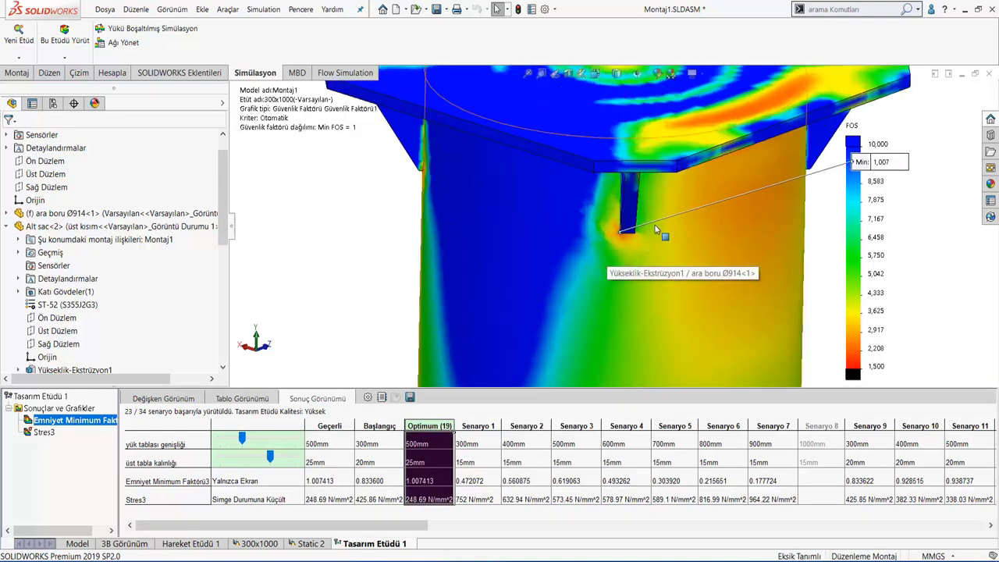
pyautogui.scroll(-3, 617, 246)
pyautogui.scroll(-3, 585, 247)
pyautogui.moveTo(572, 247)
pyautogui.mouseDown(button='middle')
pyautogui.moveTo(622, 239)
pyautogui.moveTo(599, 291)
pyautogui.mouseUp(button='middle')
pyautogui.hotkey('ctrl', '7')
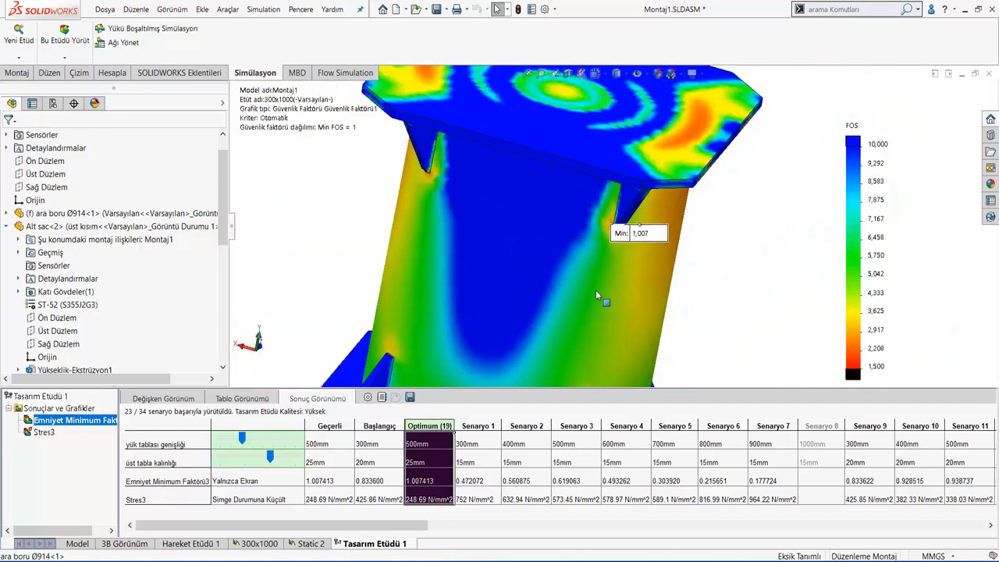
pyautogui.moveTo(535, 280); pyautogui.dragTo(424, 303, button='middle')
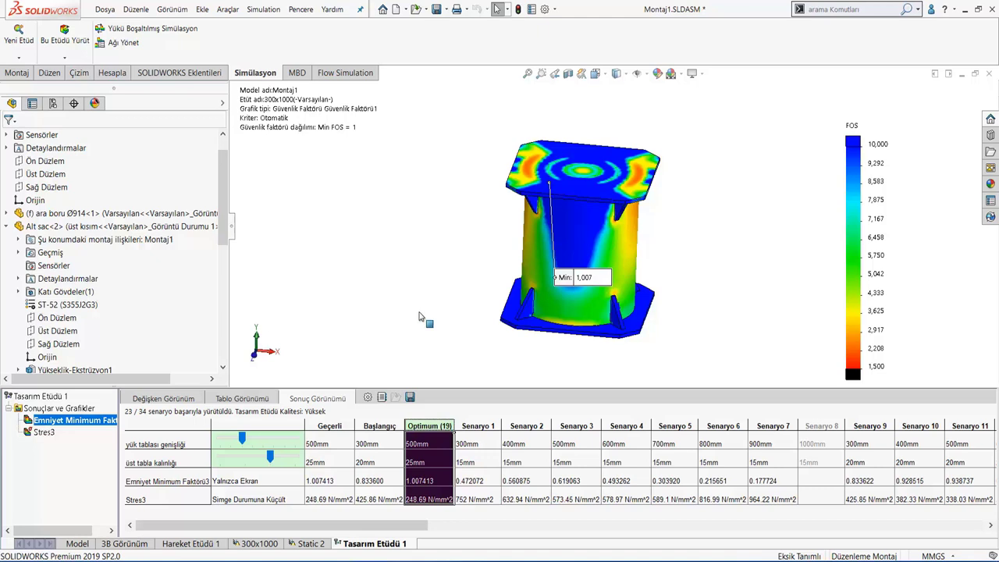
# Check the 2,700,000 N Kuvvet-1 force in Static 2, then go back to Tasarım Etüdü 1
pyautogui.click(312, 544)
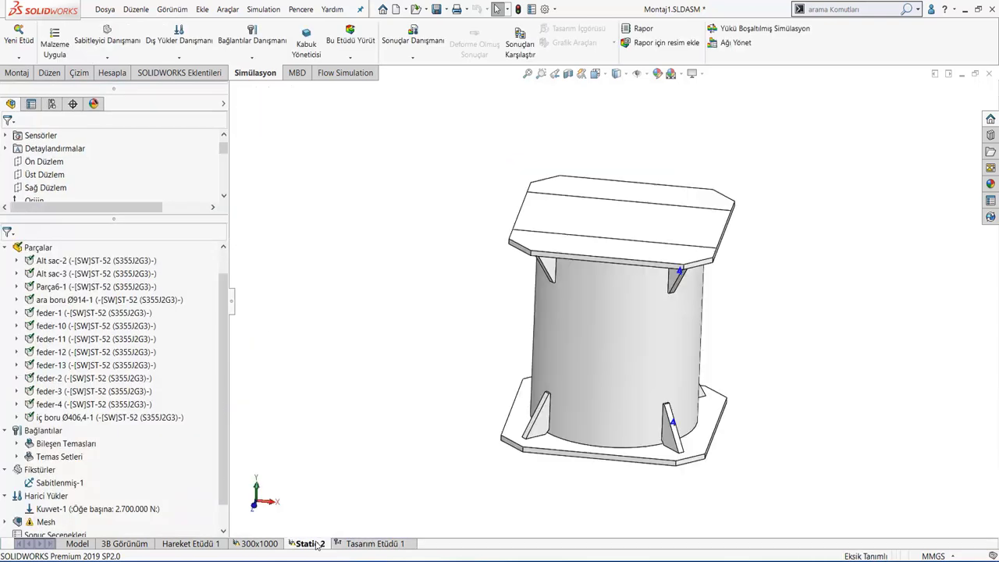
pyautogui.click(46, 495)
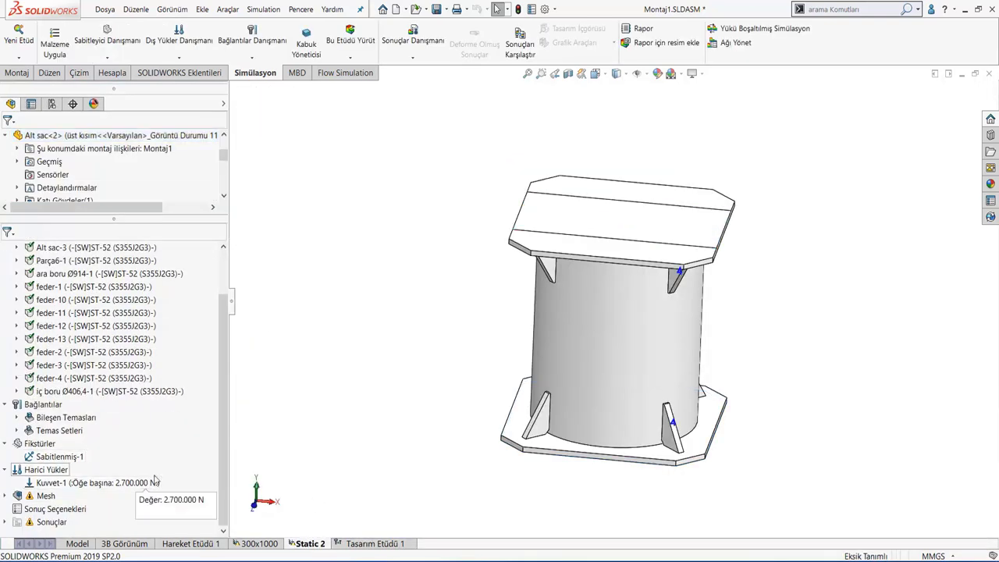
pyautogui.click(370, 543)
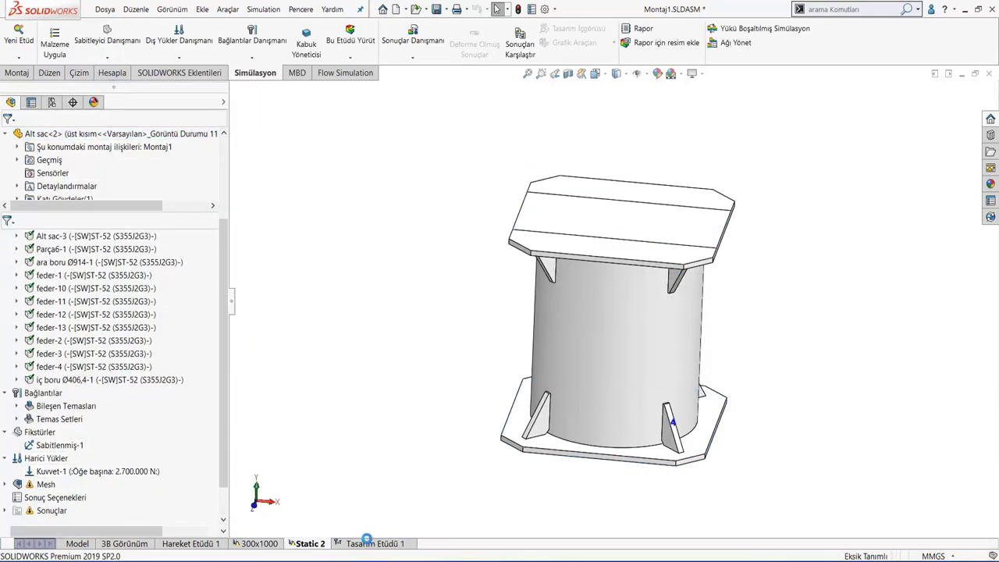